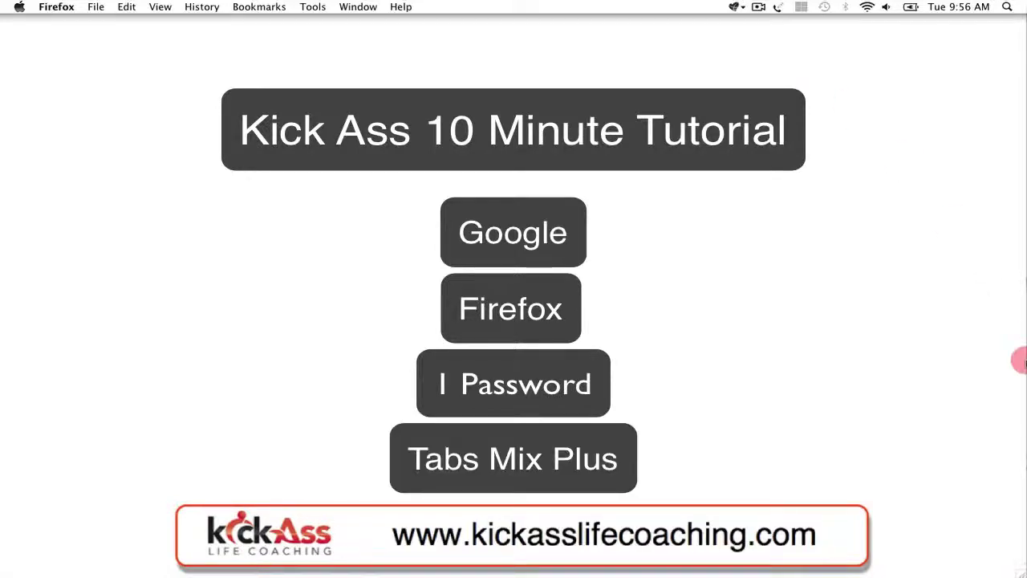
Restore the minimized browser window and open the Google home page from the search results.
mouse_move(933, 562)
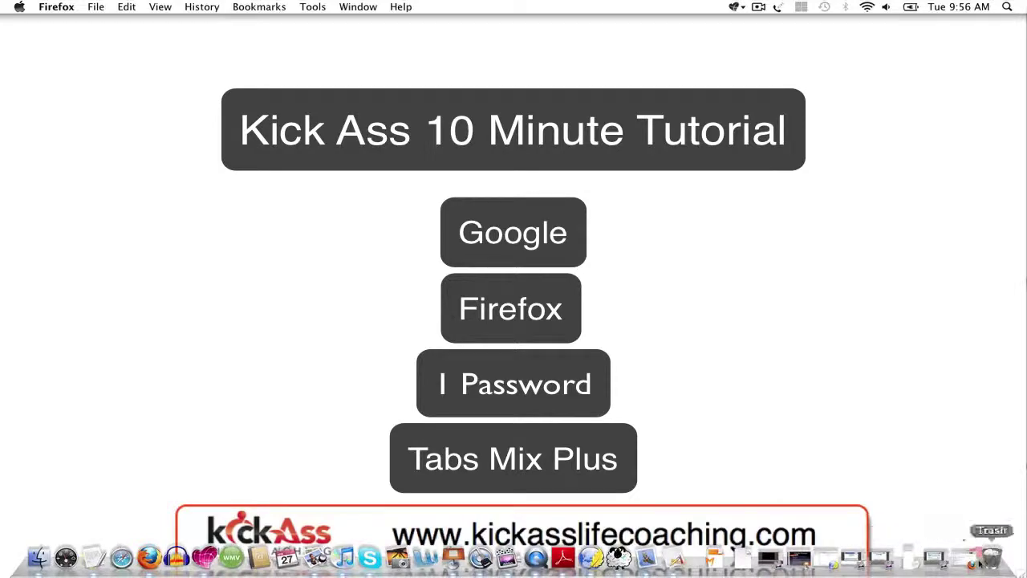
click(968, 563)
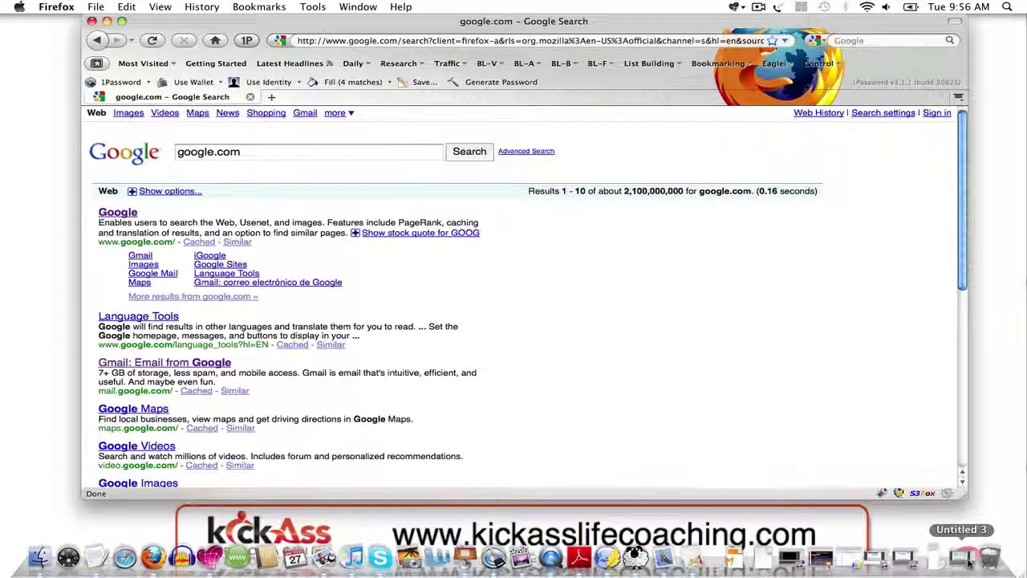
click(120, 213)
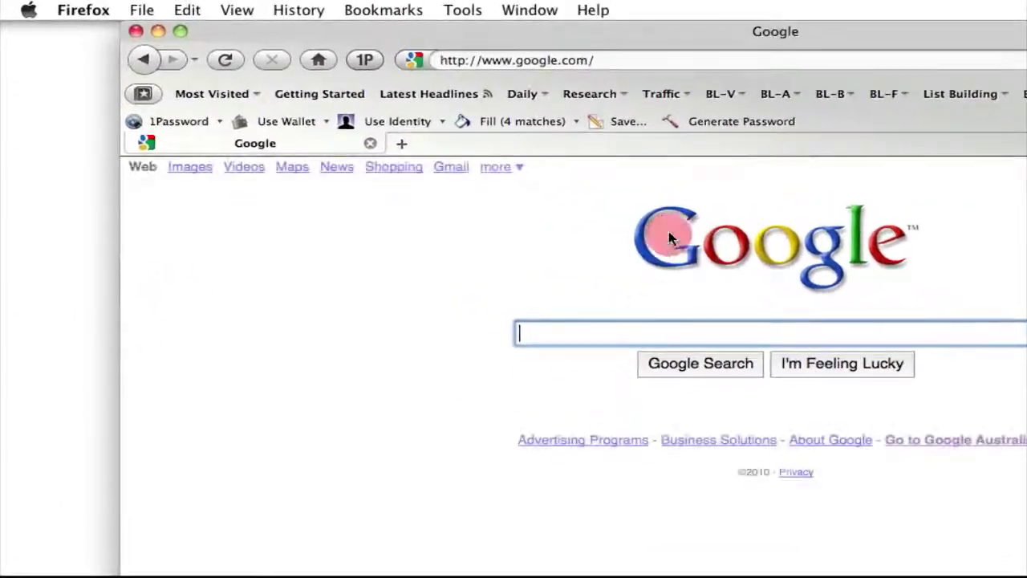
Search Google for firefox and open the "Firefox web browser | Faster, more secure, & customizable" result.
text(fi)
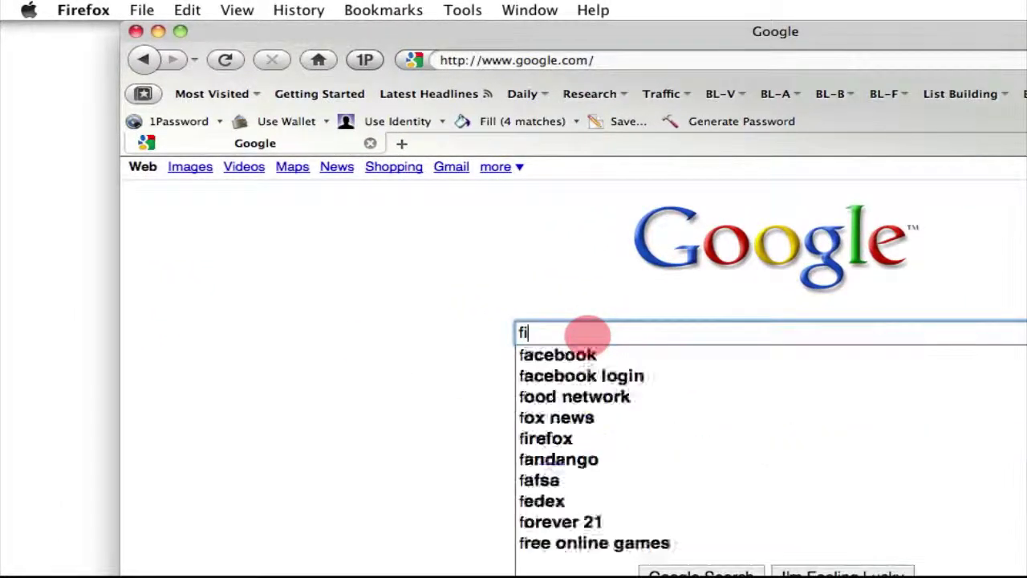
click(562, 354)
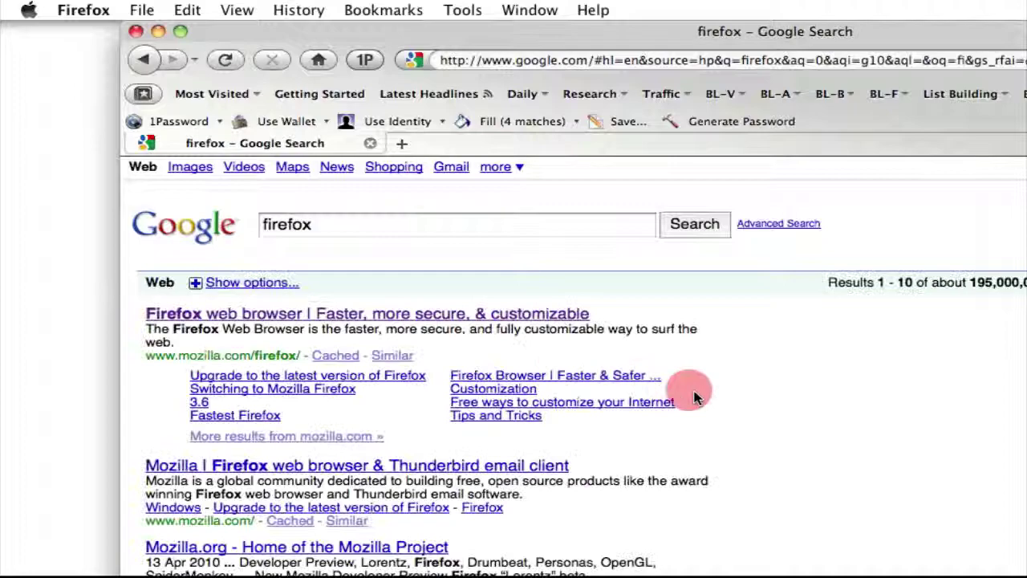
click(427, 319)
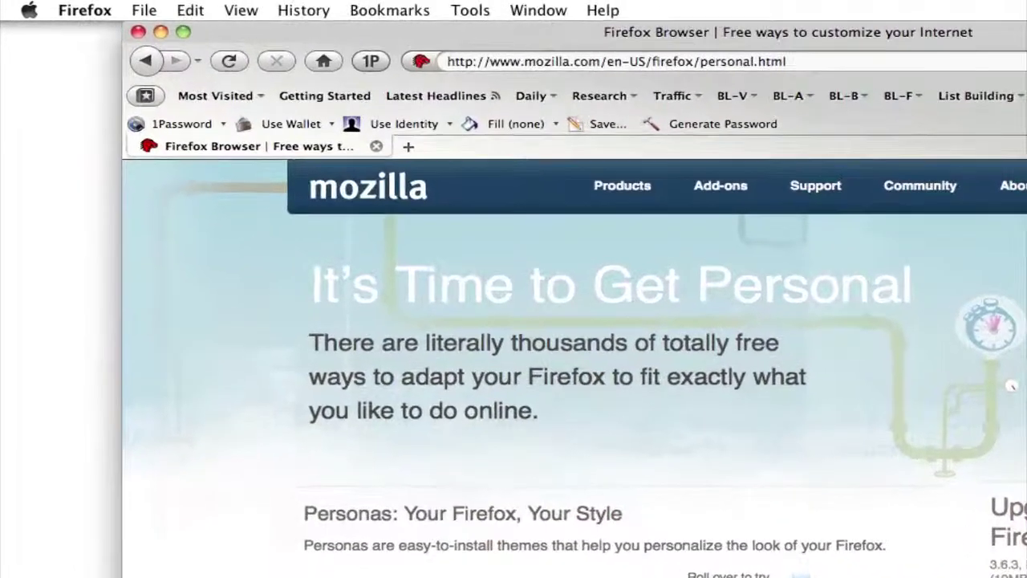
click(234, 155)
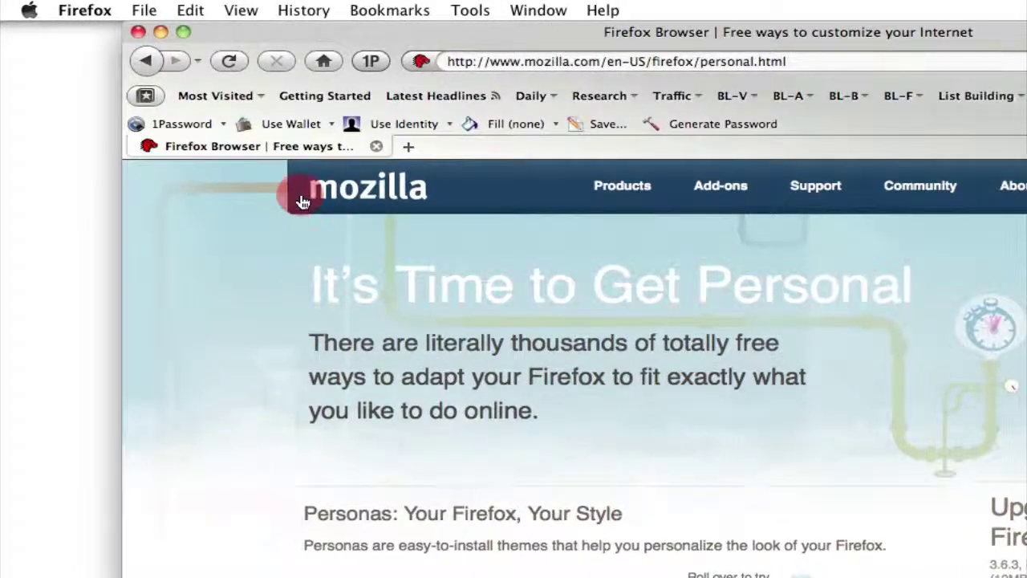
Turn off showing the Downloads window when downloading a file in the browser preferences, and close the preferences.
click(102, 13)
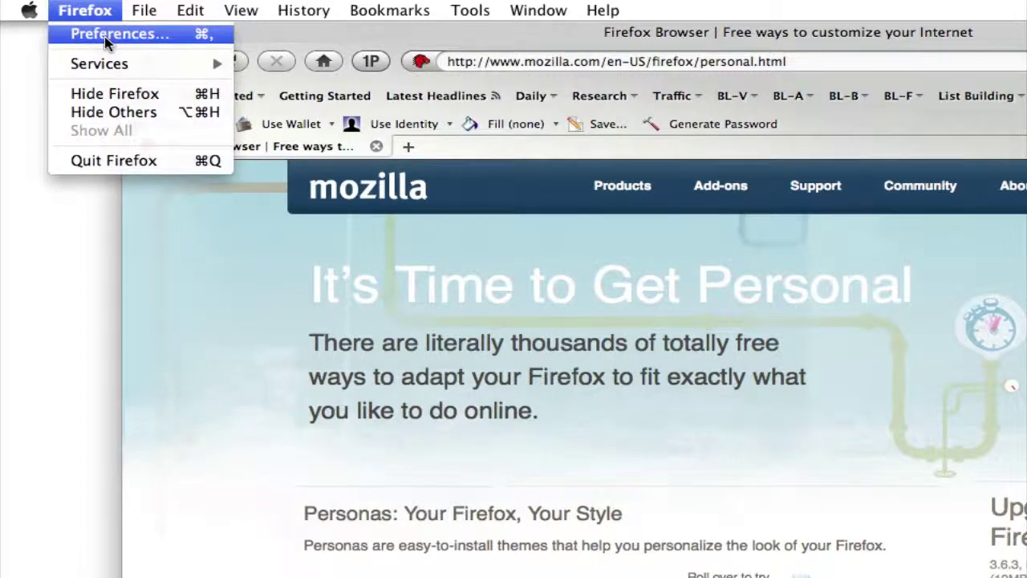
click(105, 36)
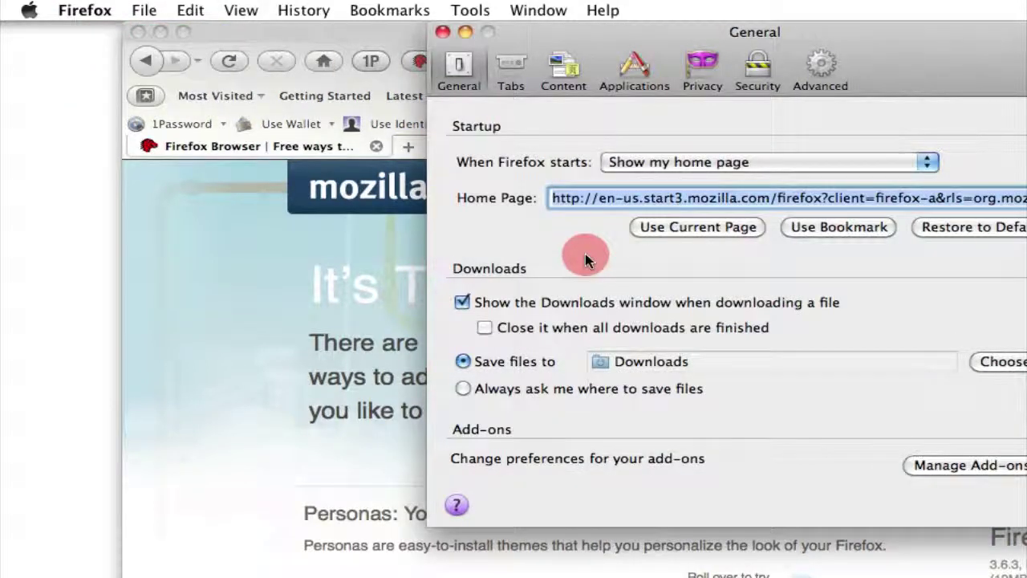
click(591, 302)
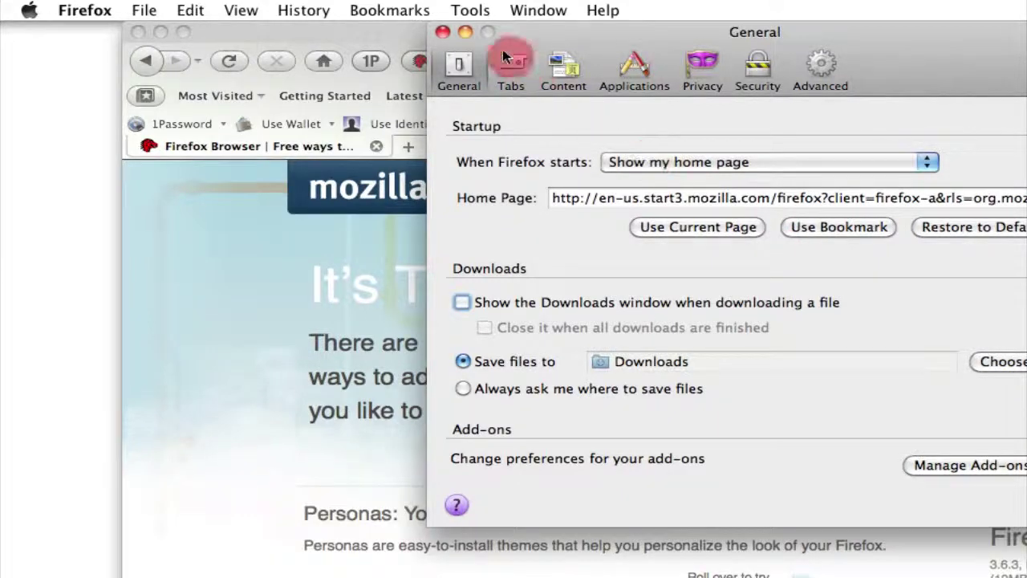
click(444, 34)
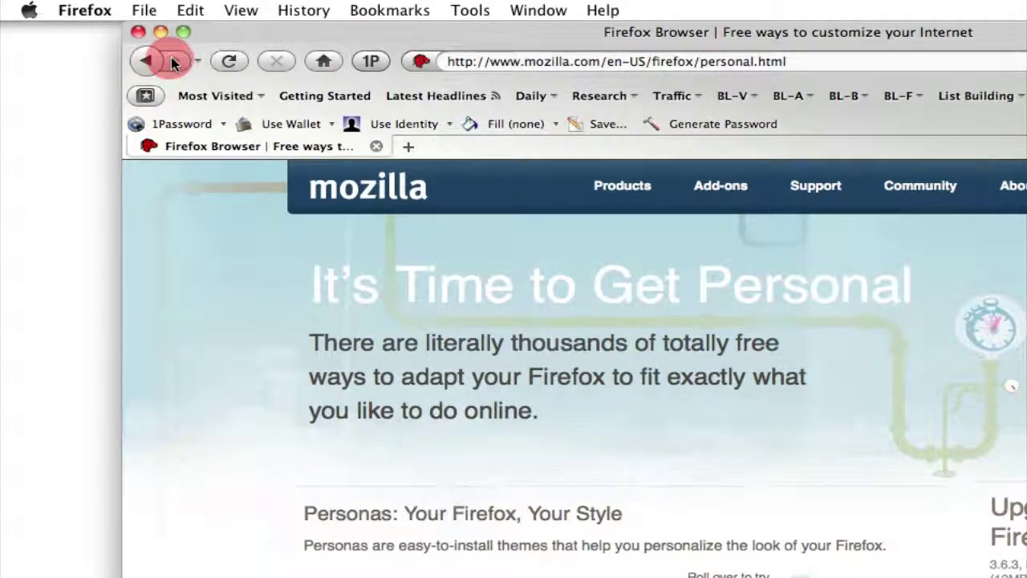
Go to the browser's home page and open all bookmarks of the Daily folder in tabs.
click(322, 64)
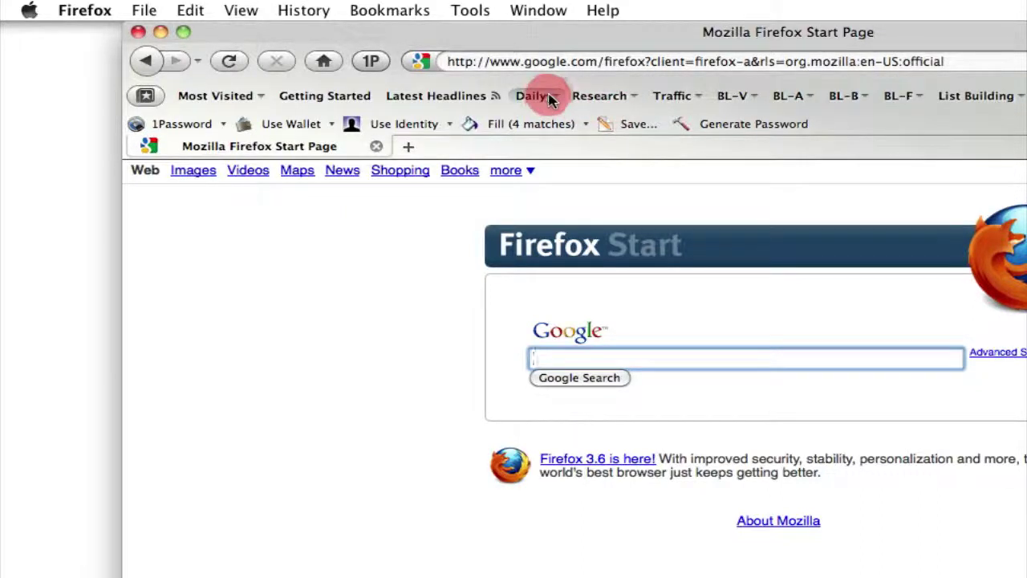
click(550, 97)
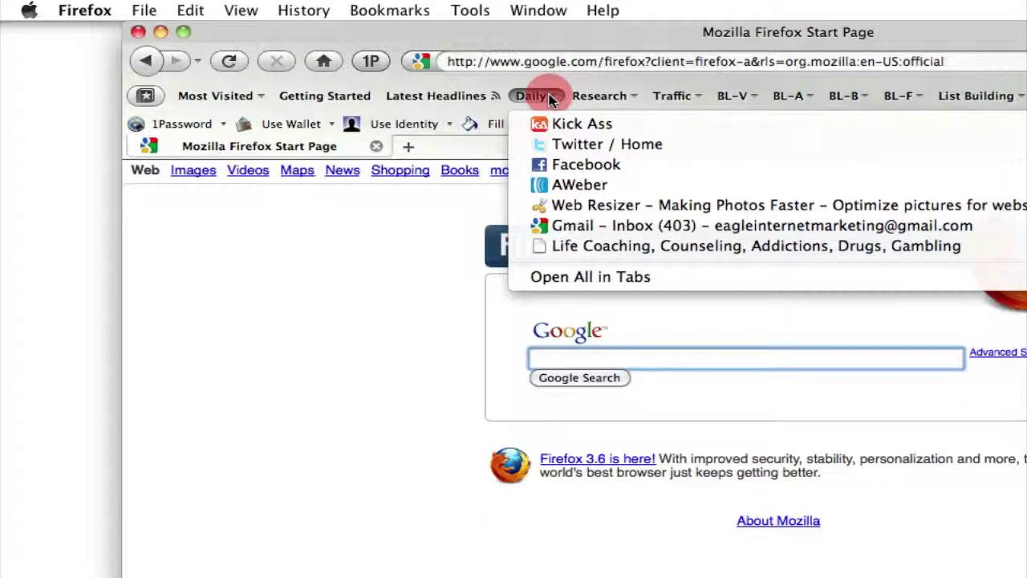
click(586, 278)
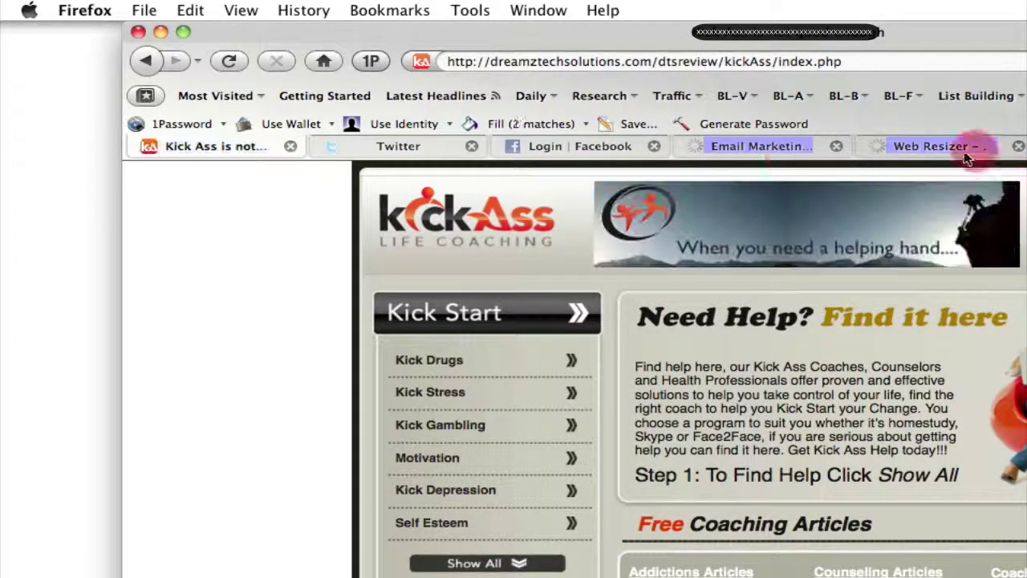
View the opened Twitter, Facebook and Gmail pages, and return to the Kick Ass page.
click(405, 147)
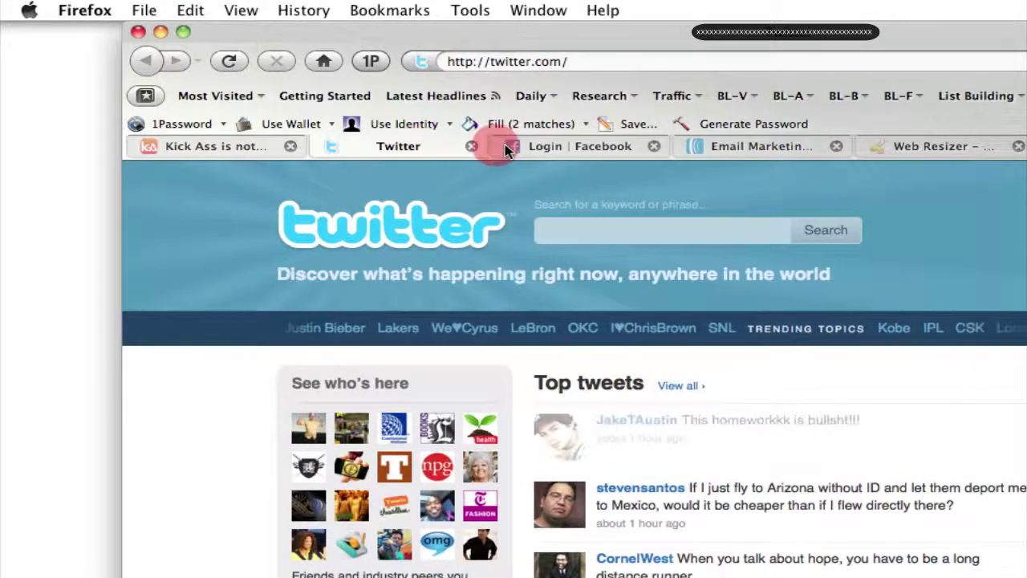
click(562, 148)
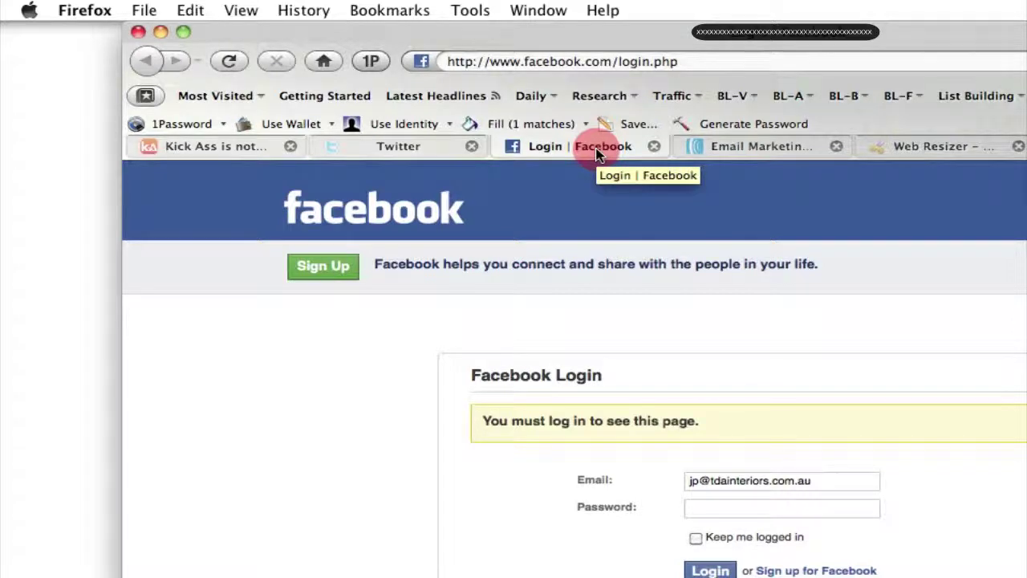
click(971, 146)
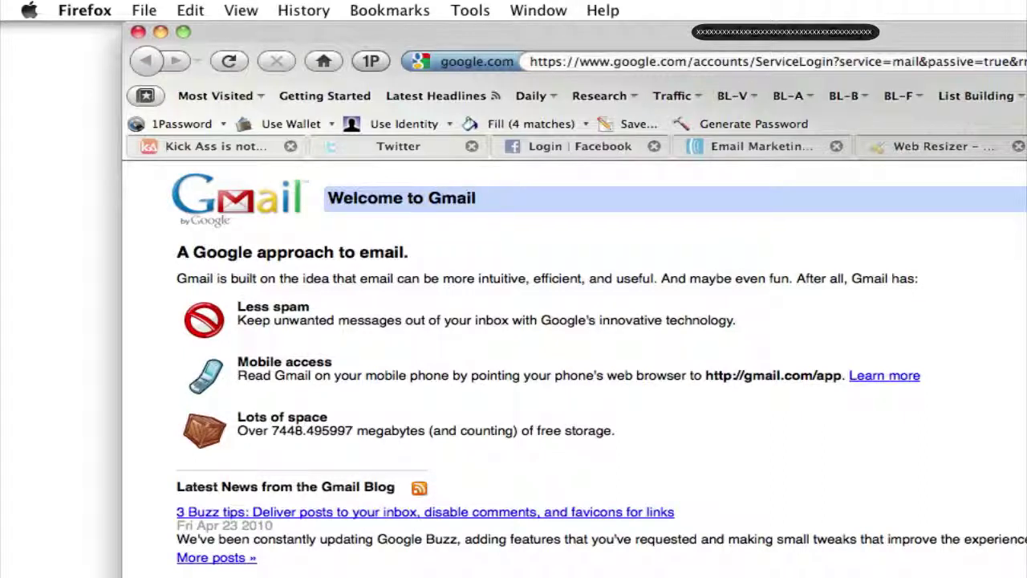
click(210, 151)
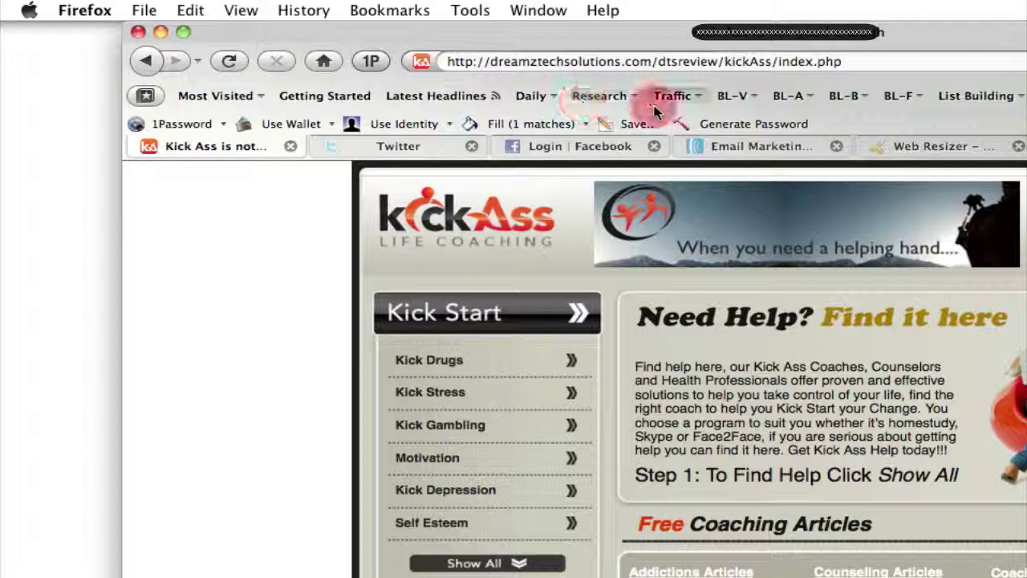
Open all bookmarks of the BL-A folder in tabs and view the EzineArticles, ArticlesBase and HubPages sites.
click(790, 96)
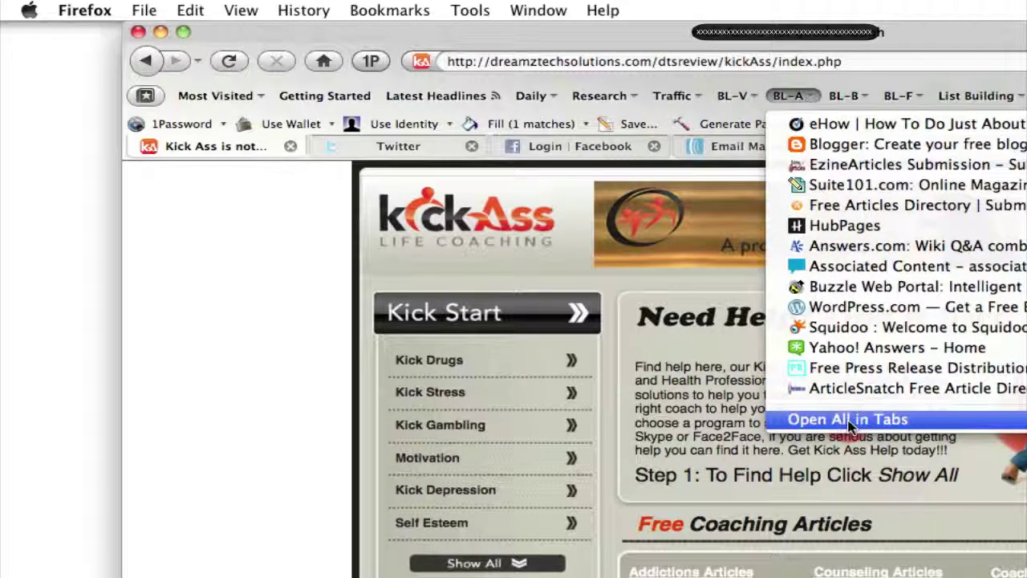
click(849, 419)
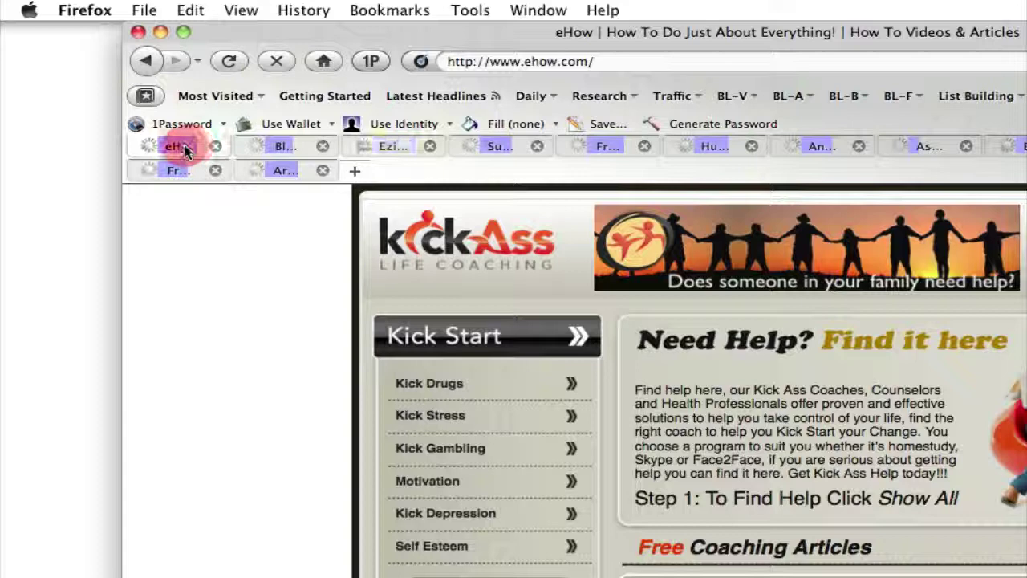
click(396, 152)
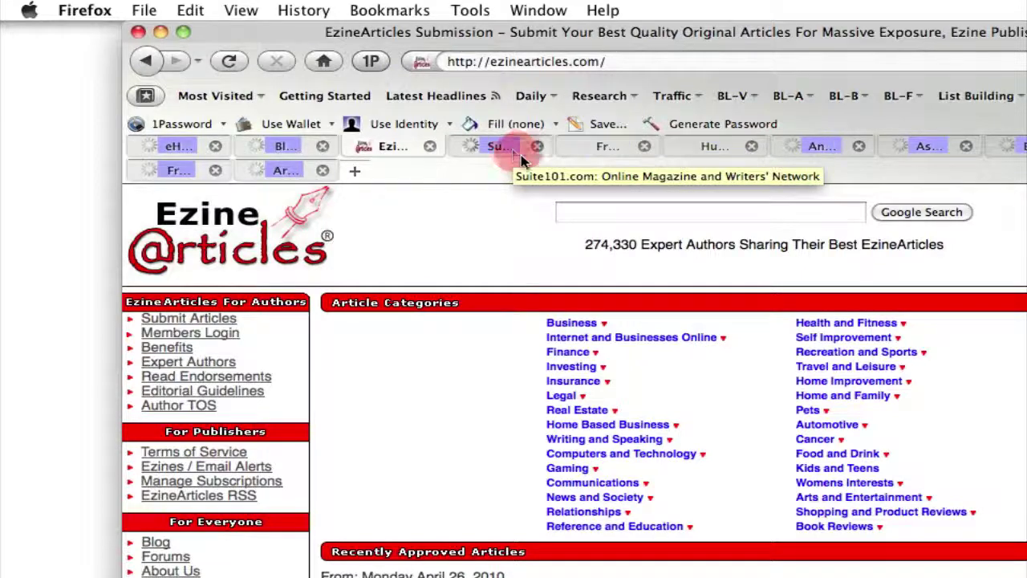
click(608, 149)
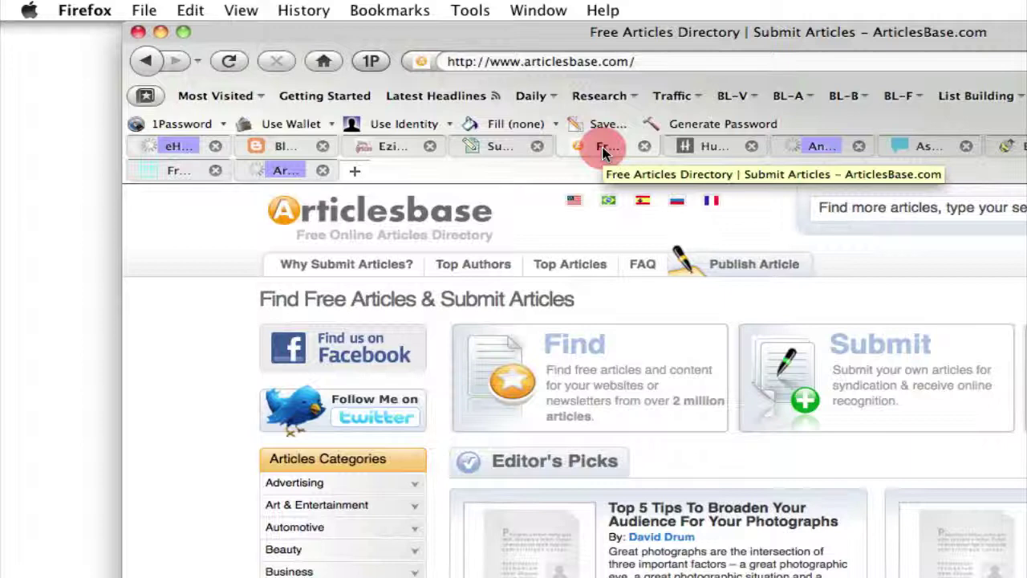
click(734, 147)
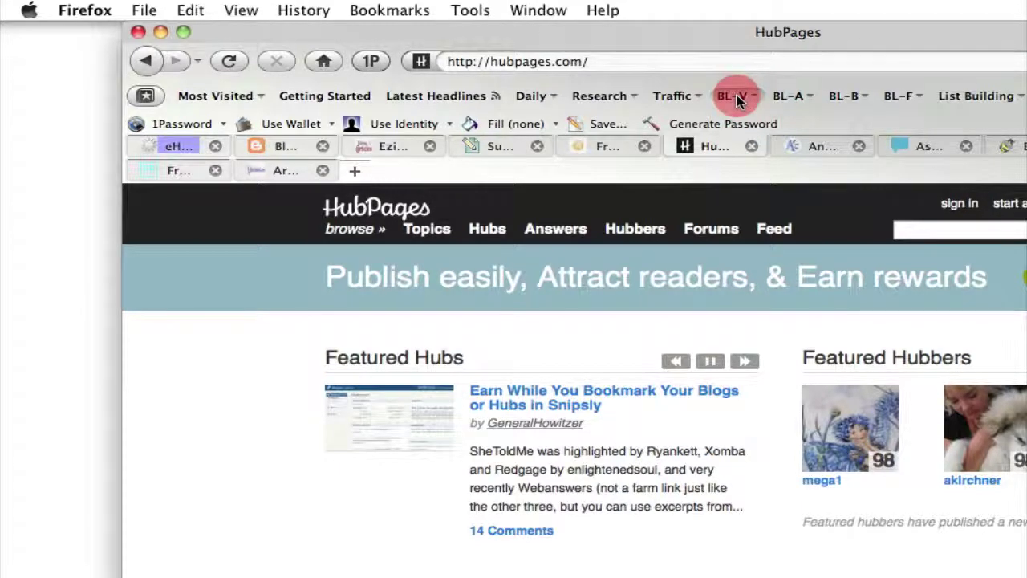
Open all bookmarks of the BL-B folder in tabs.
click(852, 96)
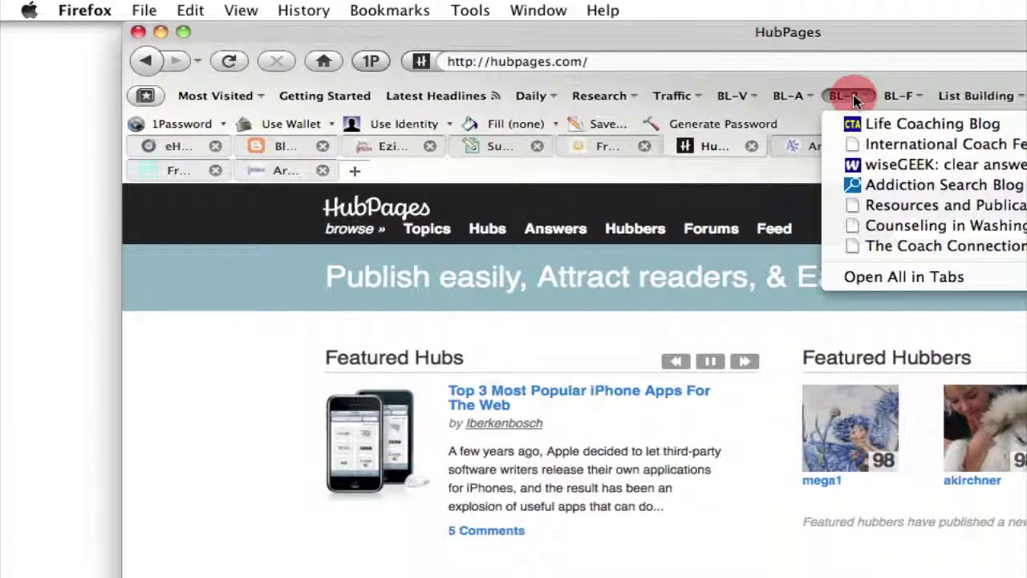
click(913, 276)
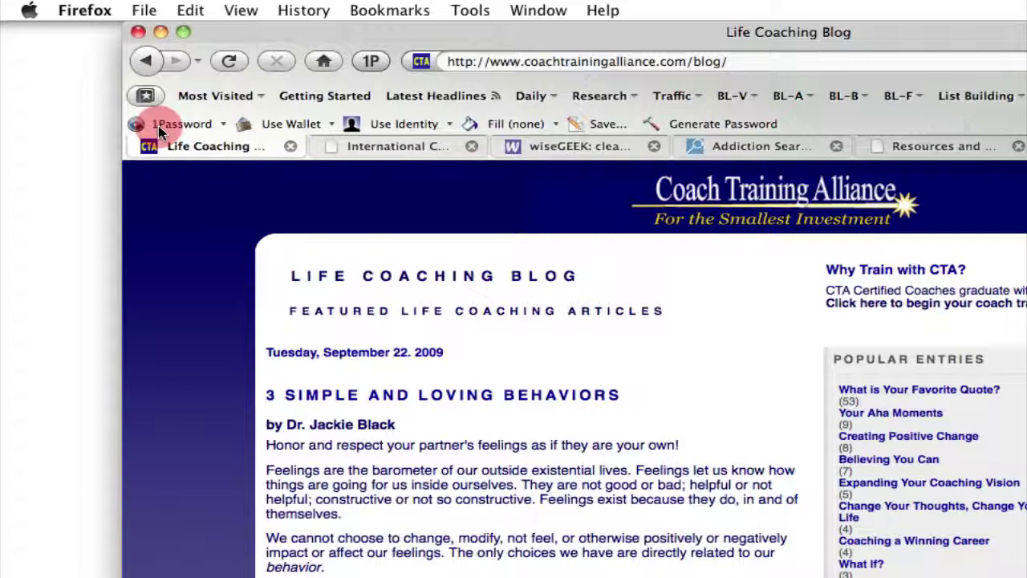
click(752, 63)
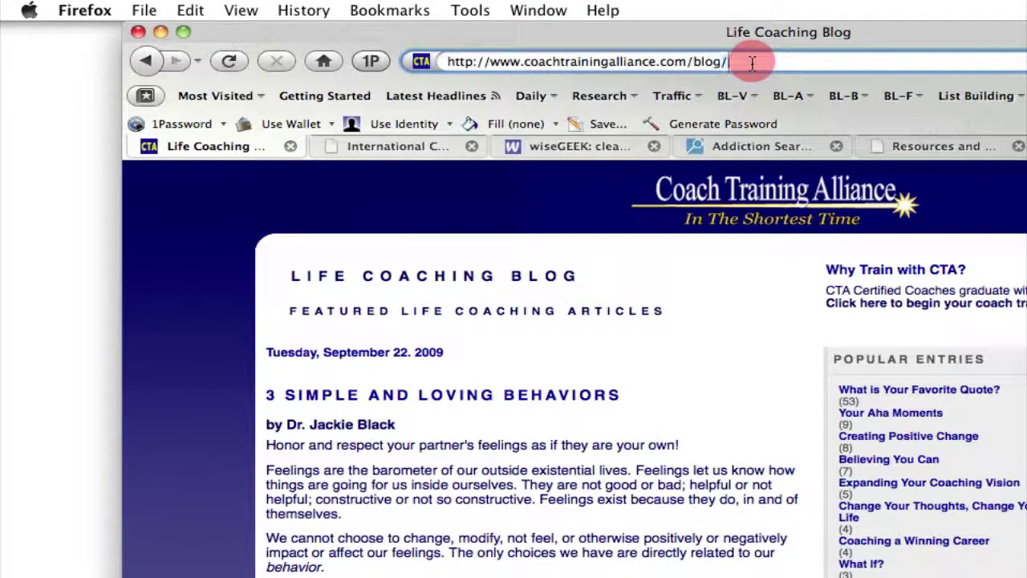
click(665, 64)
key(BackSpace)
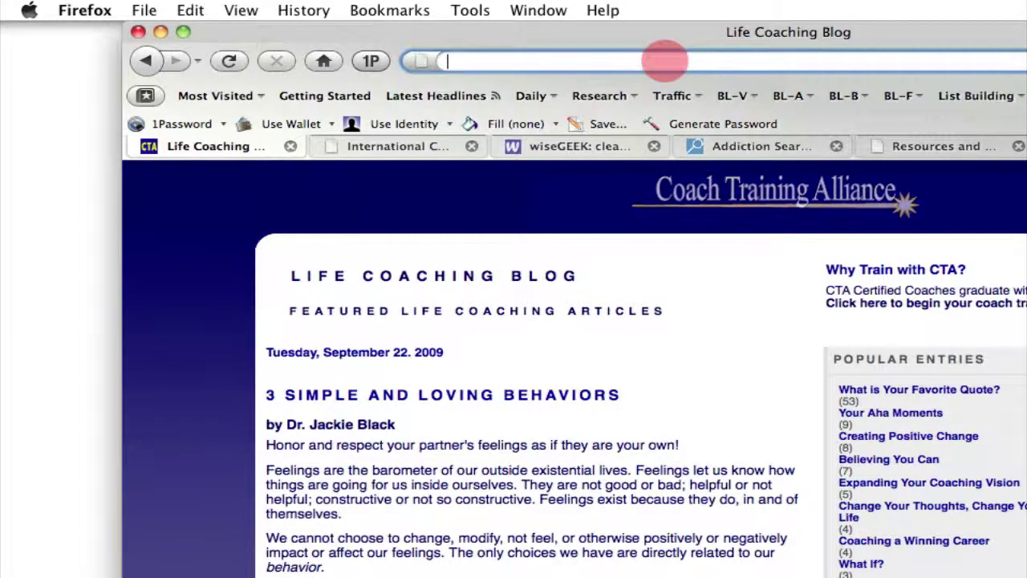
text(www)
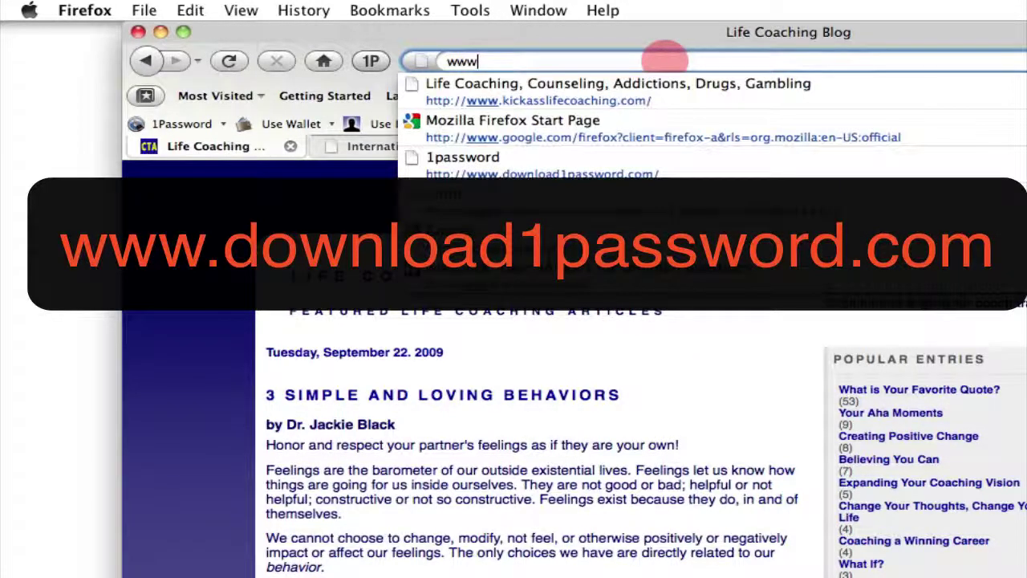
text(.down)
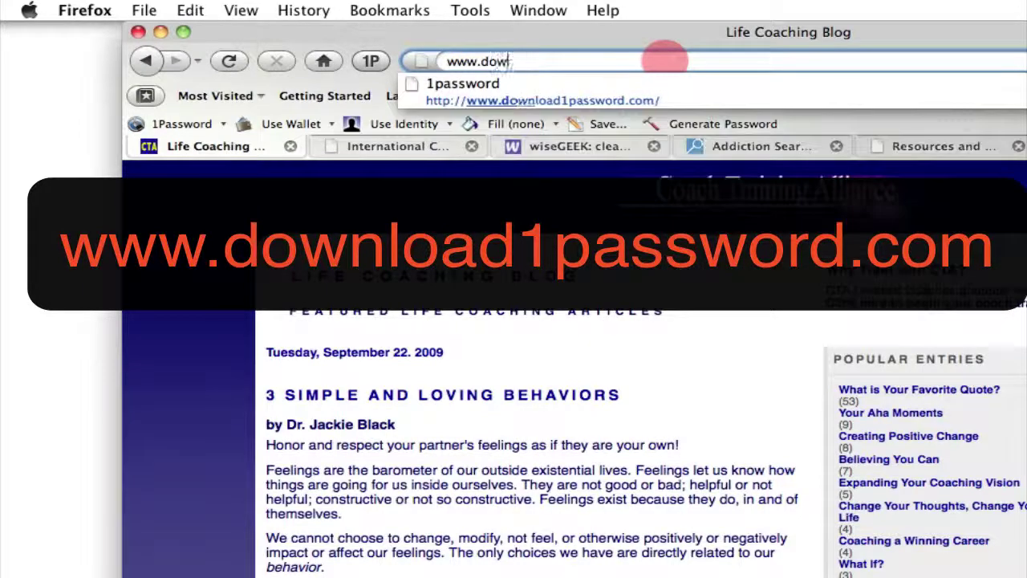
text(load)
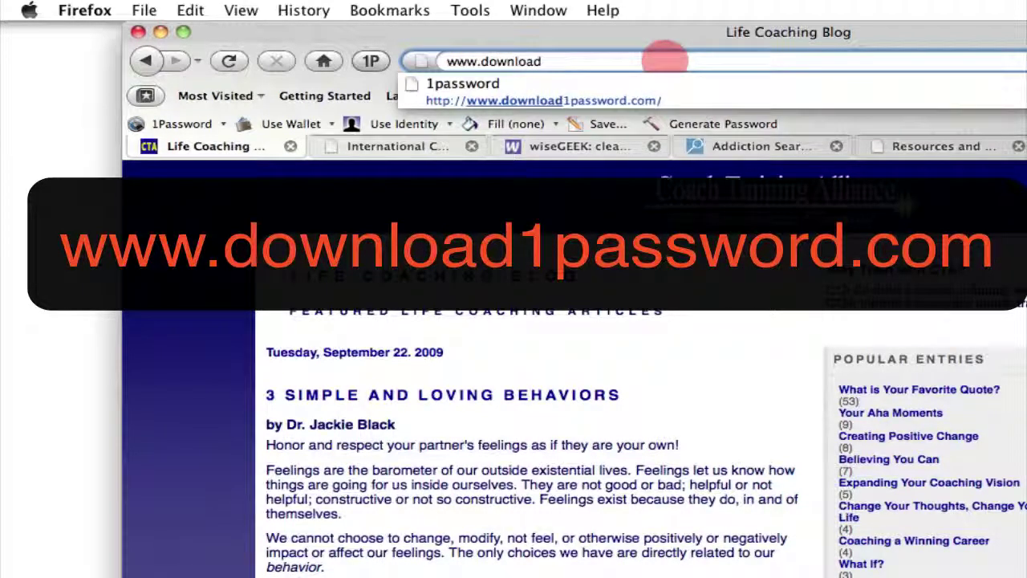
text(1passw)
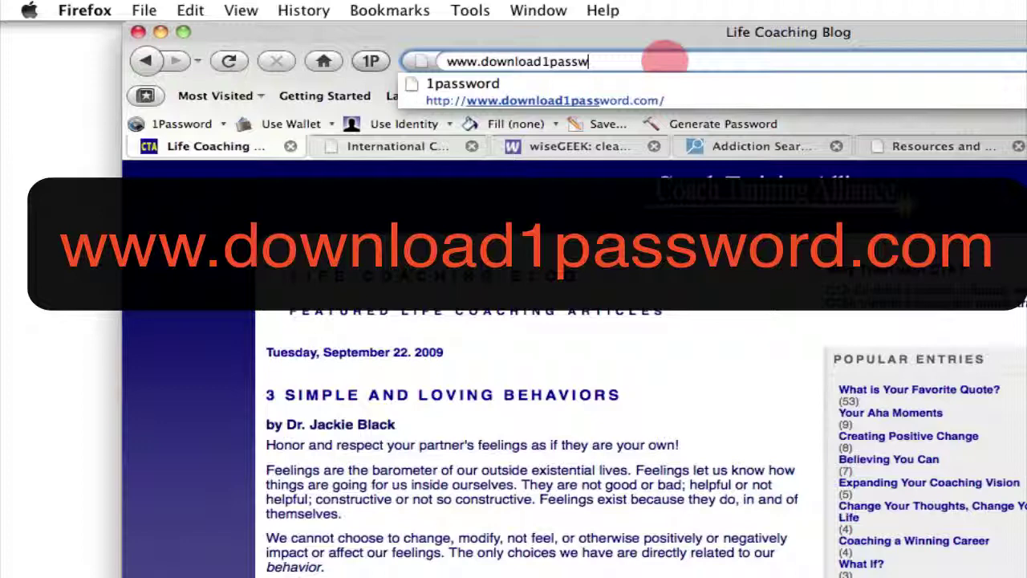
text(ord.com)
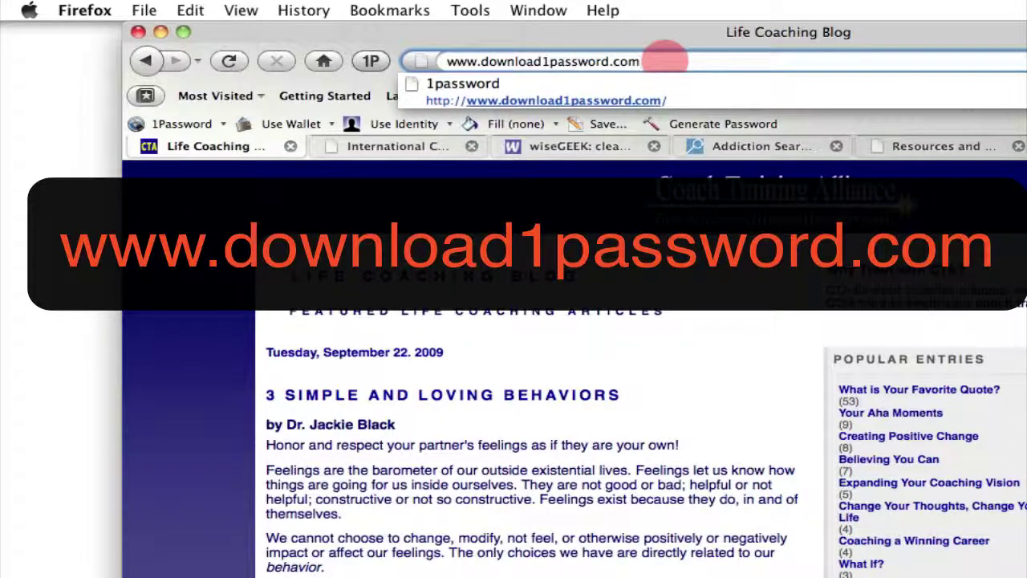
key(Return)
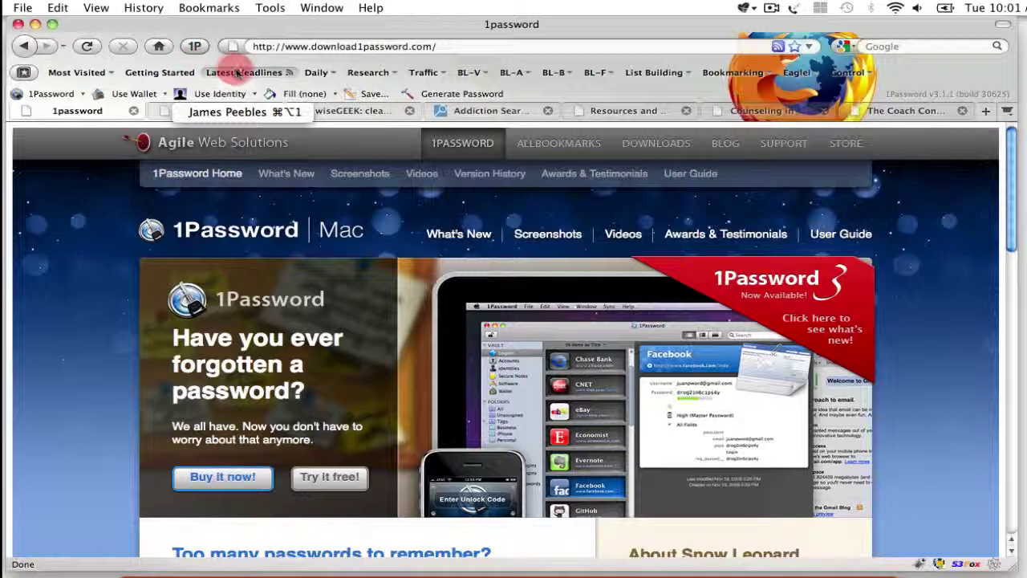
click(319, 73)
click(357, 170)
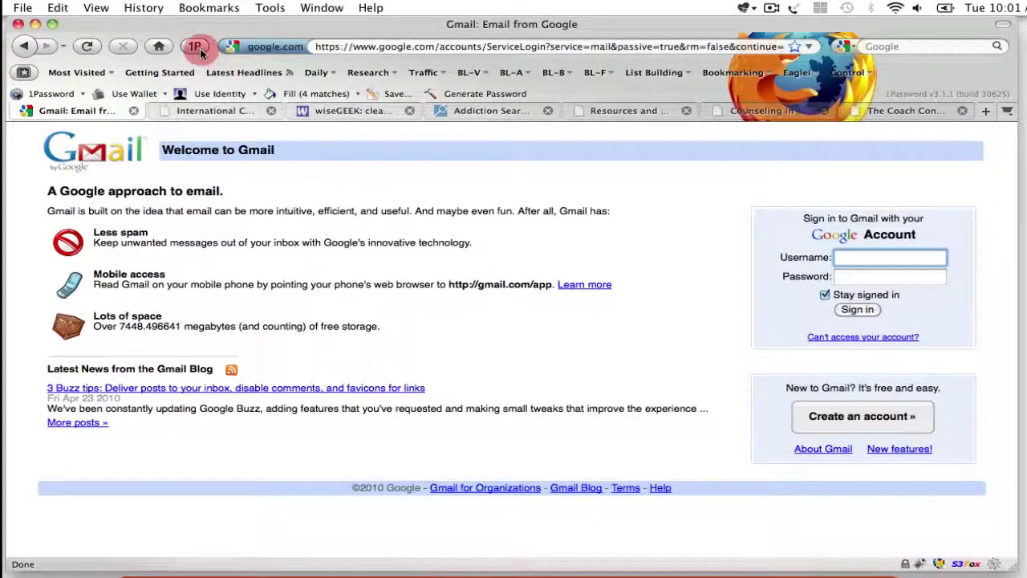
click(197, 46)
mouse_move(213, 71)
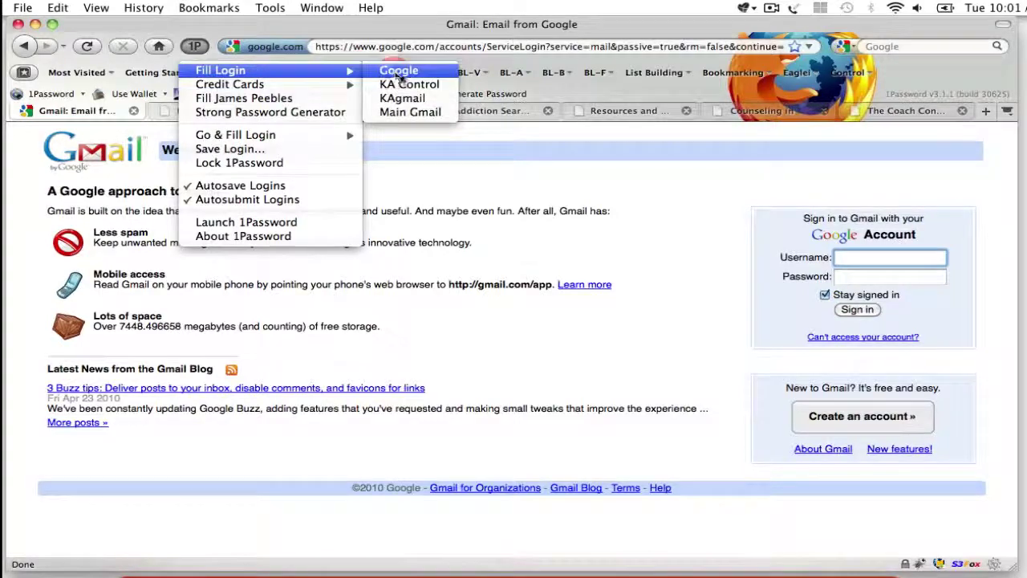
click(412, 98)
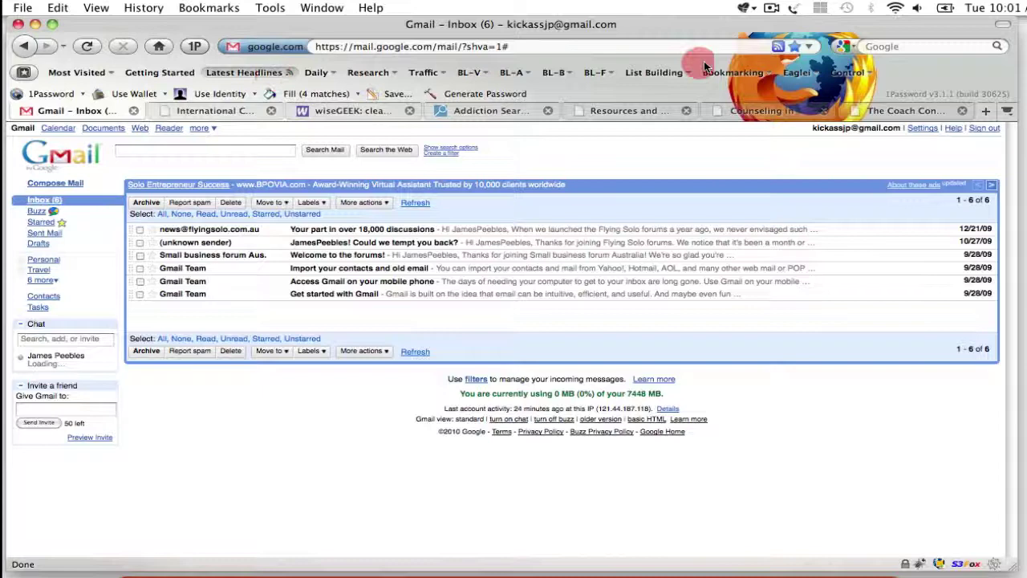
click(808, 47)
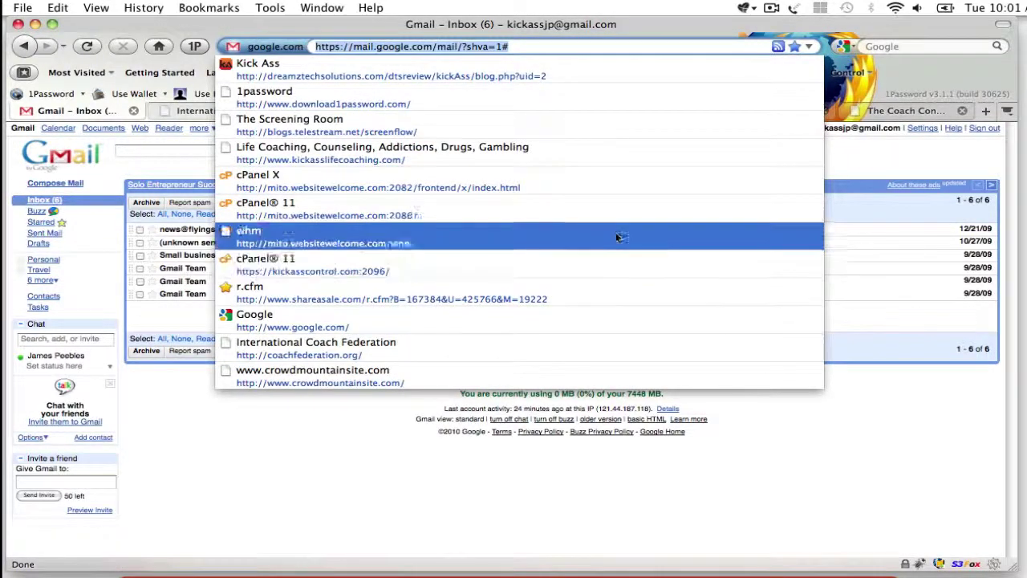
click(588, 100)
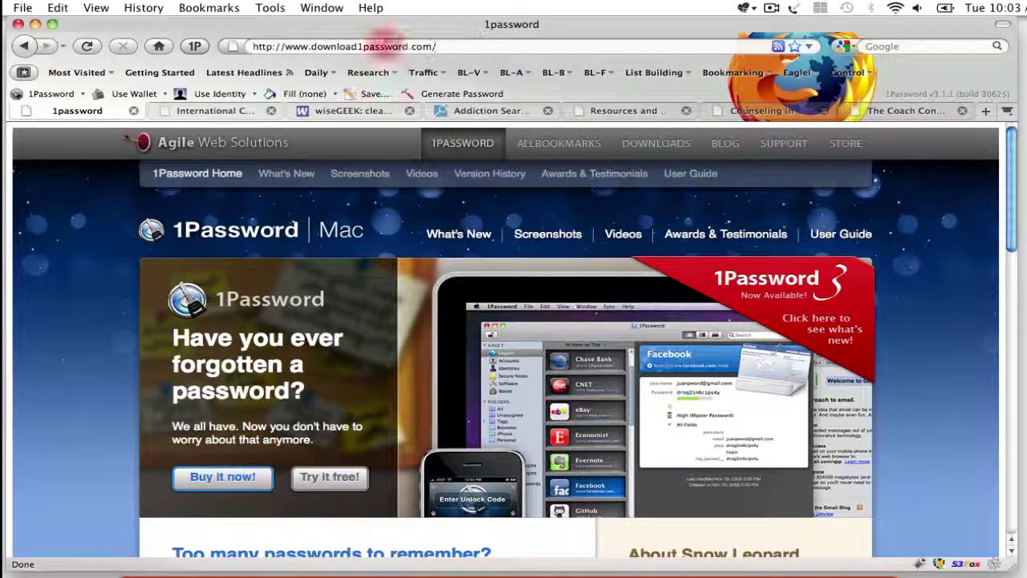
Search Google from the browser's home page for "tabs mix plus" and open the Tab Mix Plus add-on page.
click(158, 48)
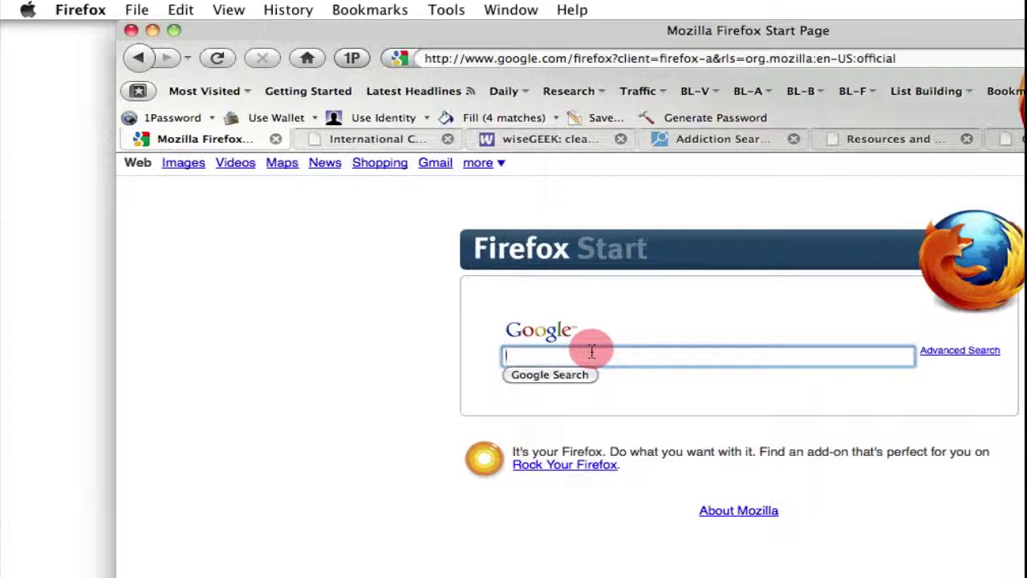
text(tab)
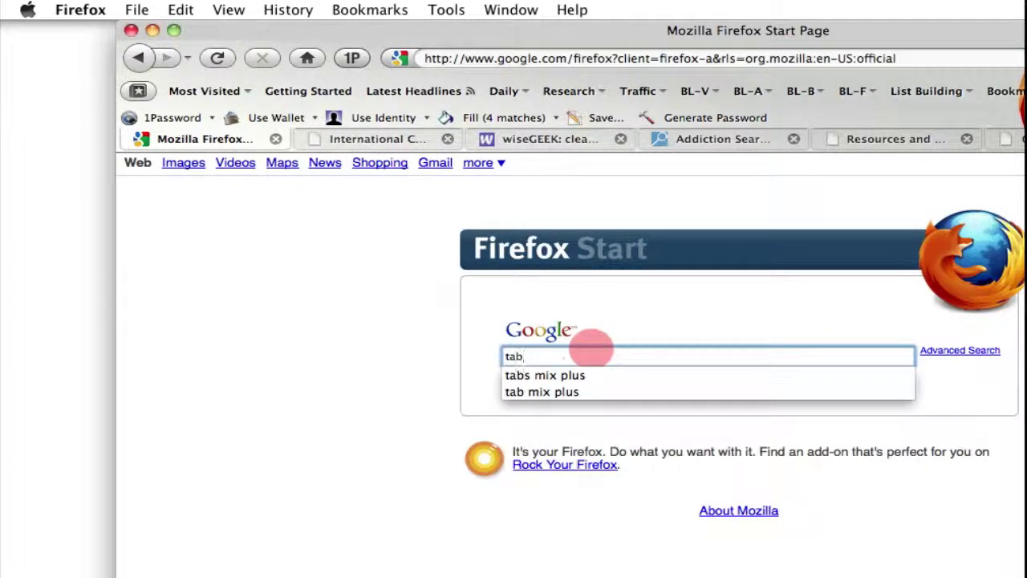
click(572, 375)
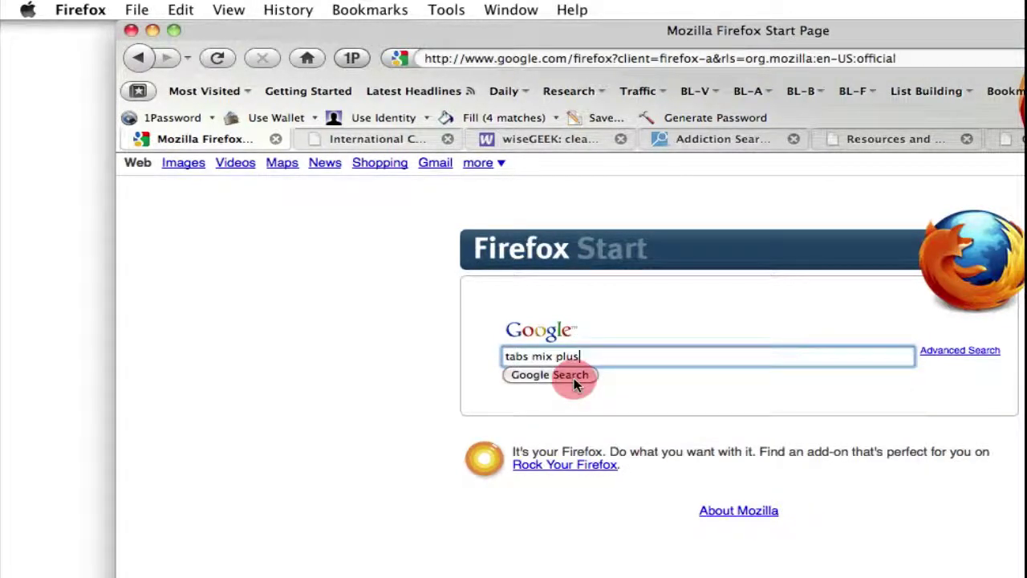
click(557, 372)
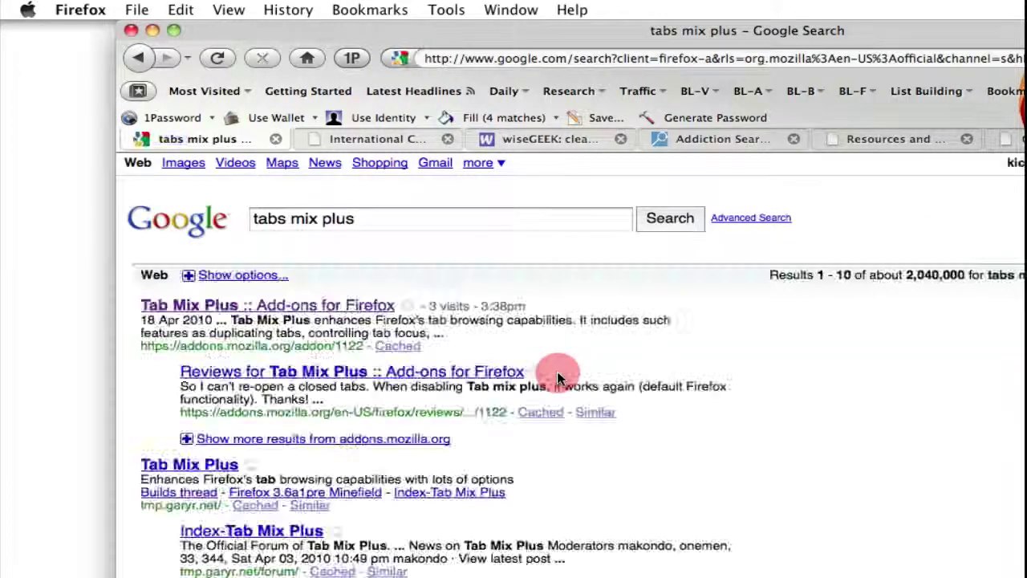
click(331, 312)
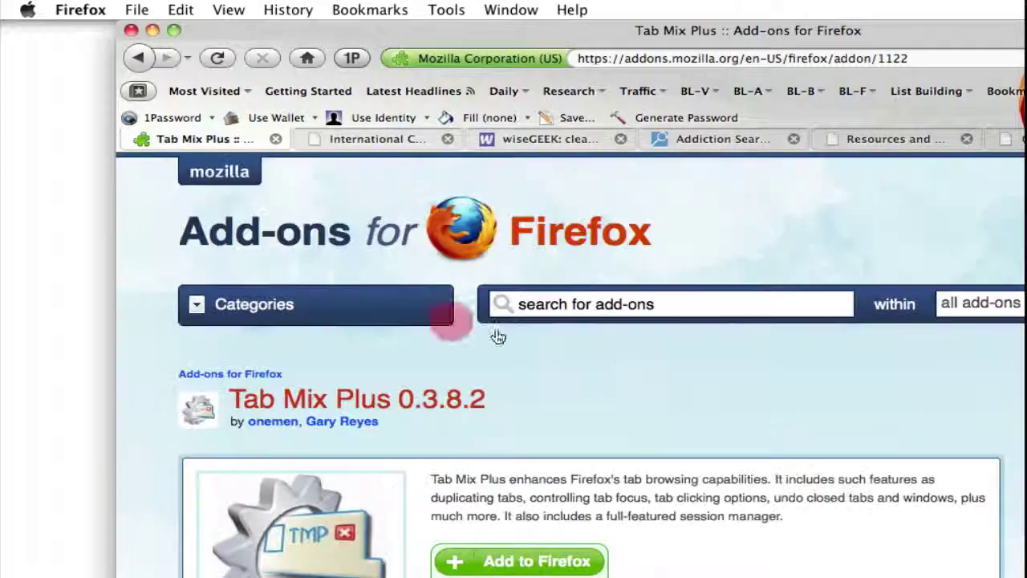
click(553, 565)
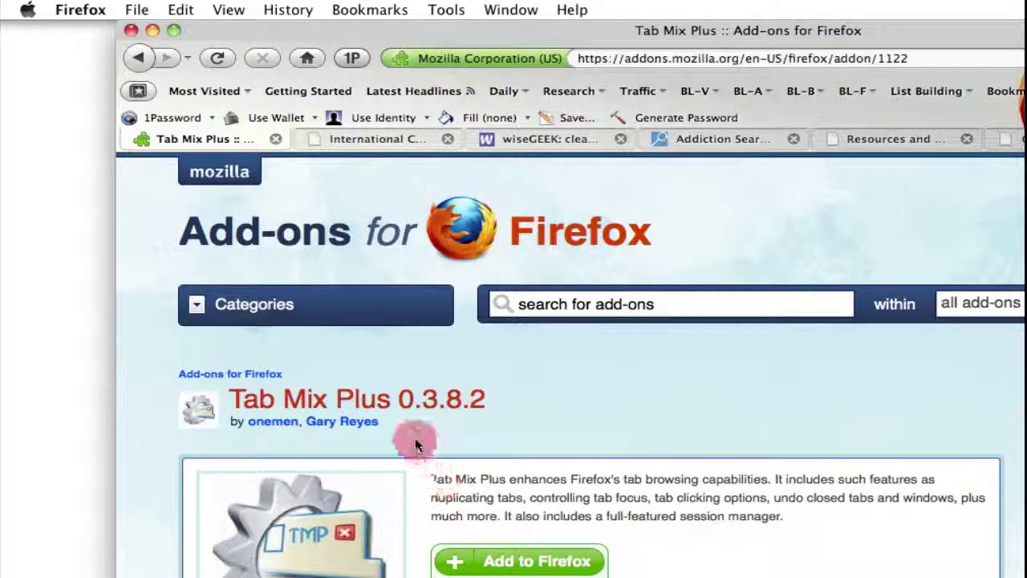
Review the Multi-row choice for tabs that don't fit the width in the Tab Mix Plus options.
click(446, 9)
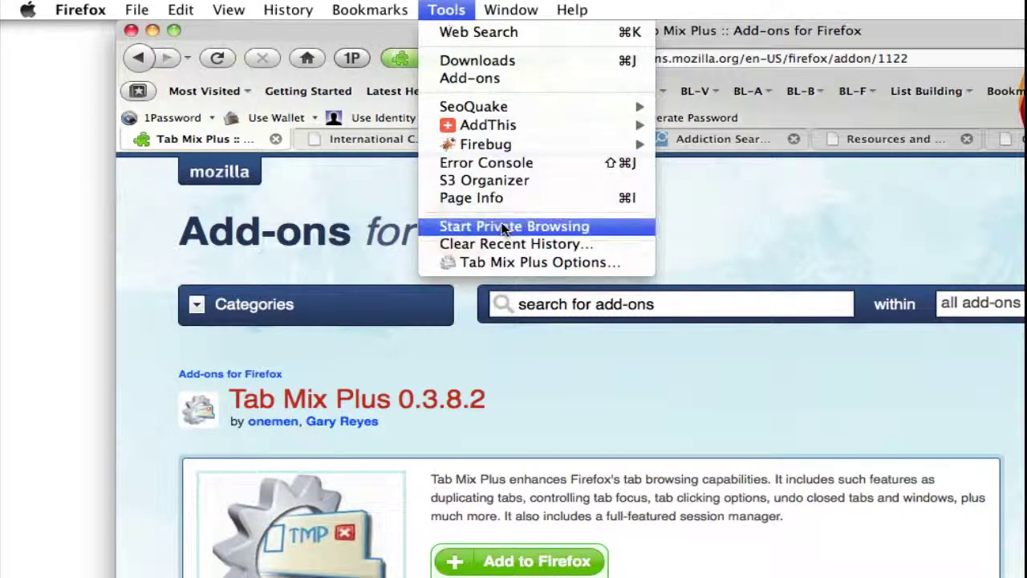
click(510, 266)
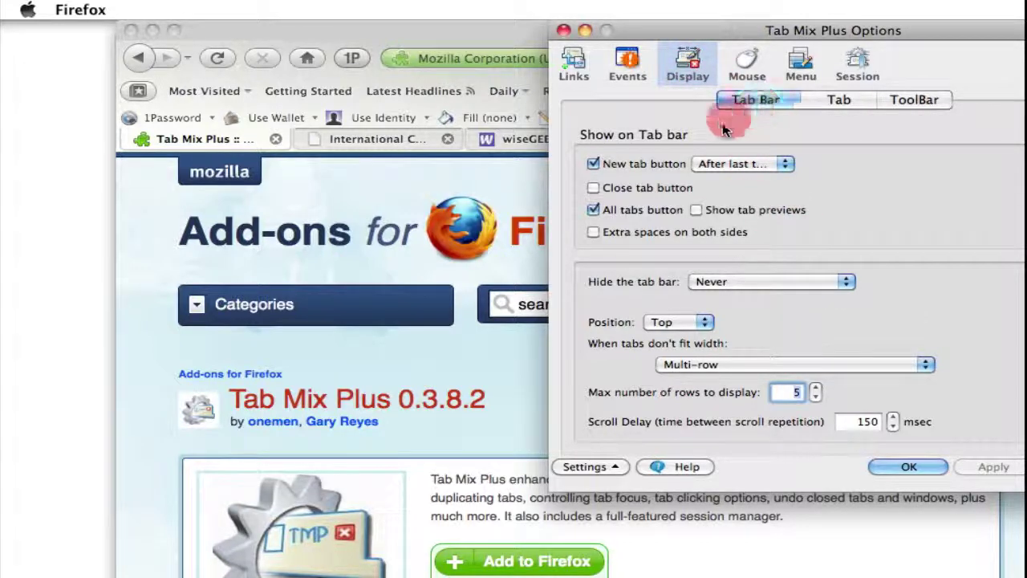
click(923, 366)
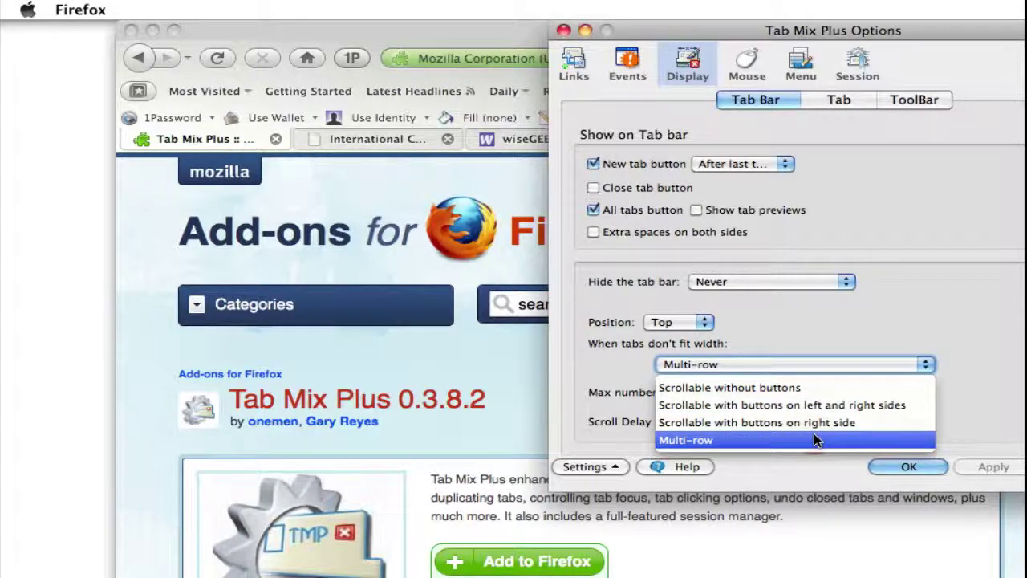
click(907, 330)
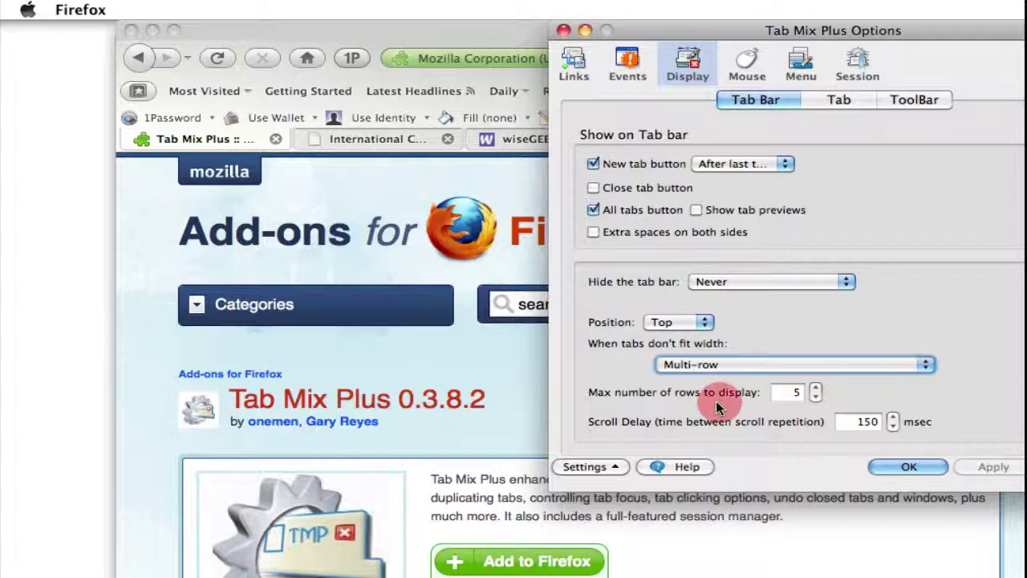
click(910, 467)
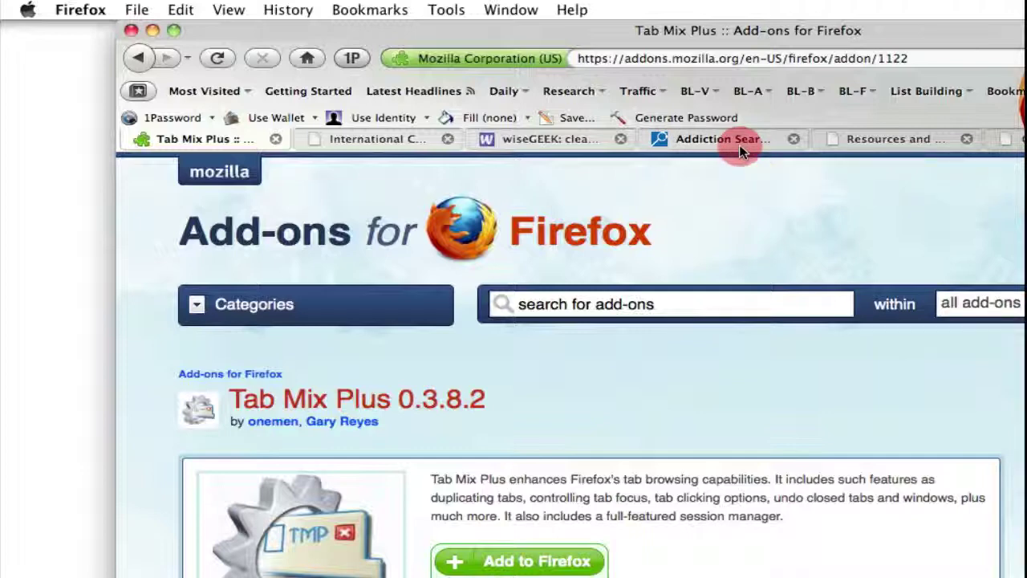
Open new tabs until the tab bar wraps onto a third row, and switch to the wiseGEEK tab and back to the last one.
key(super+t)
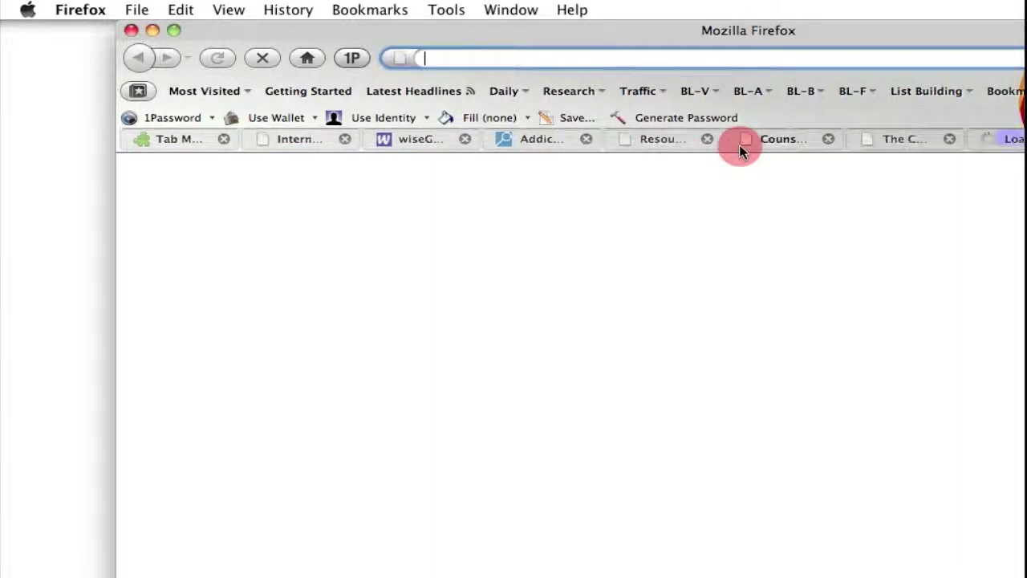
key(super+t)
key(super+t)
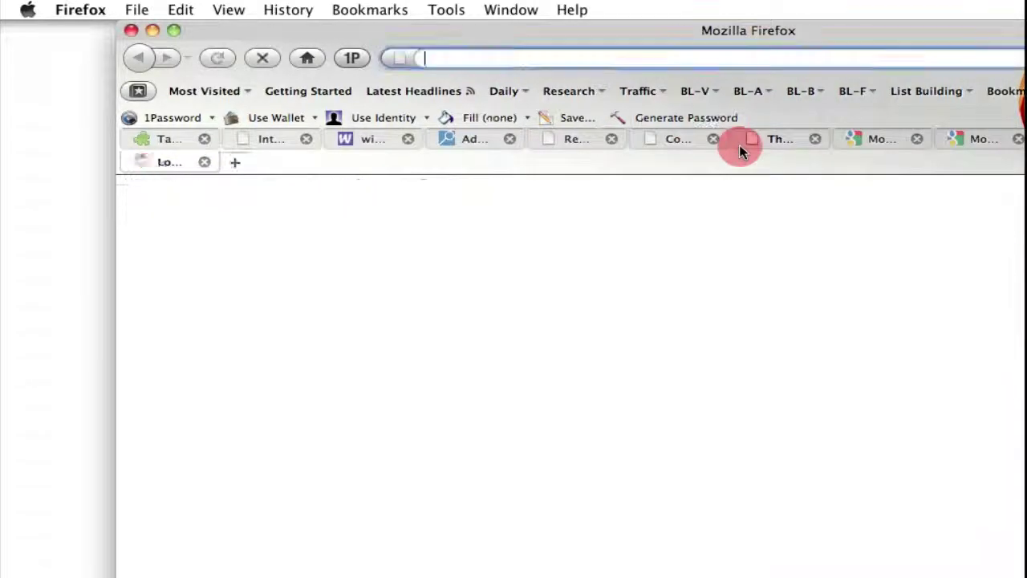
key(super+t)
key(super+t)
key(super+t)
key(super+t)
key(super+t)
key(super+t)
key(super+t)
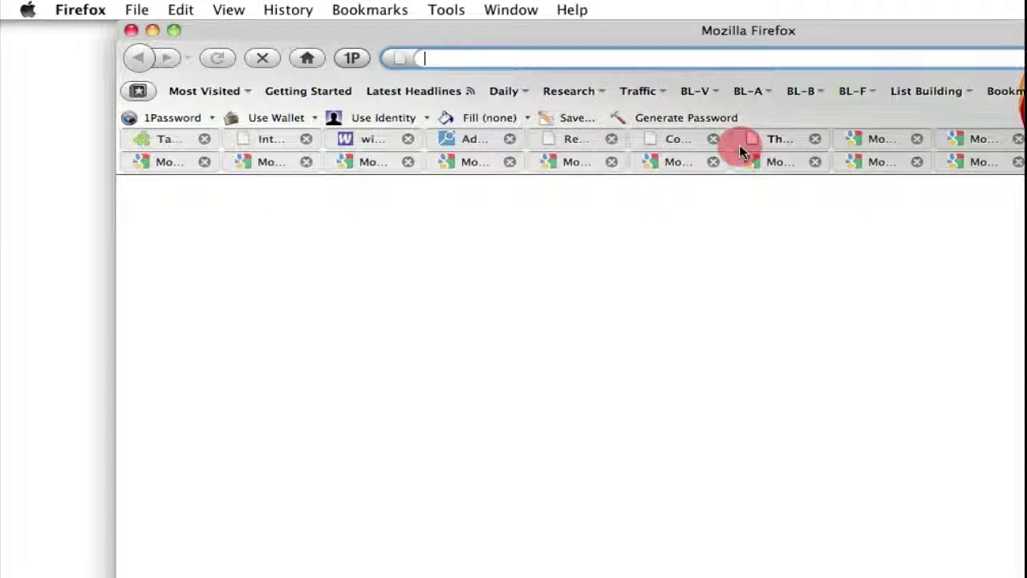
key(super+t)
key(super+t)
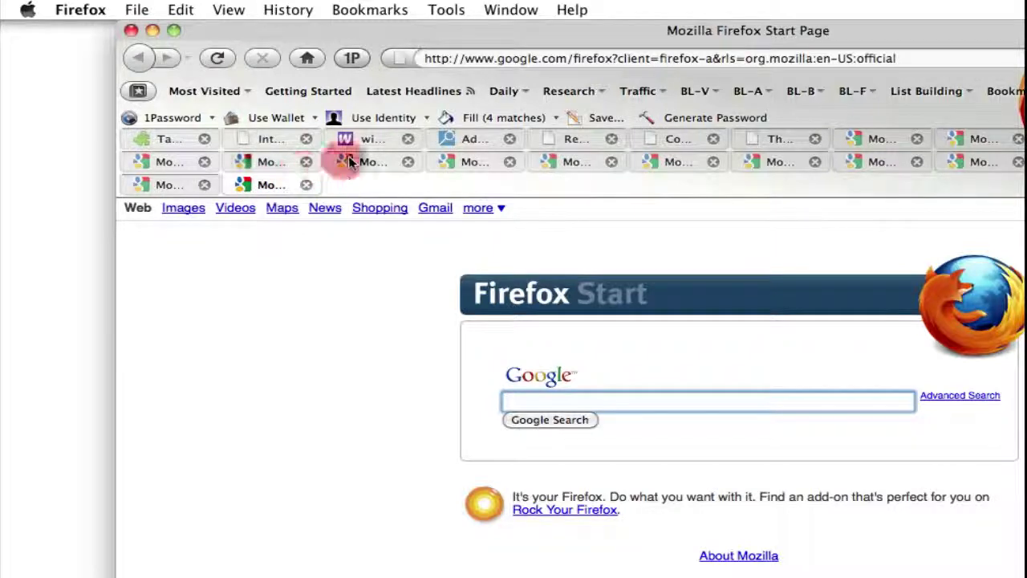
click(372, 139)
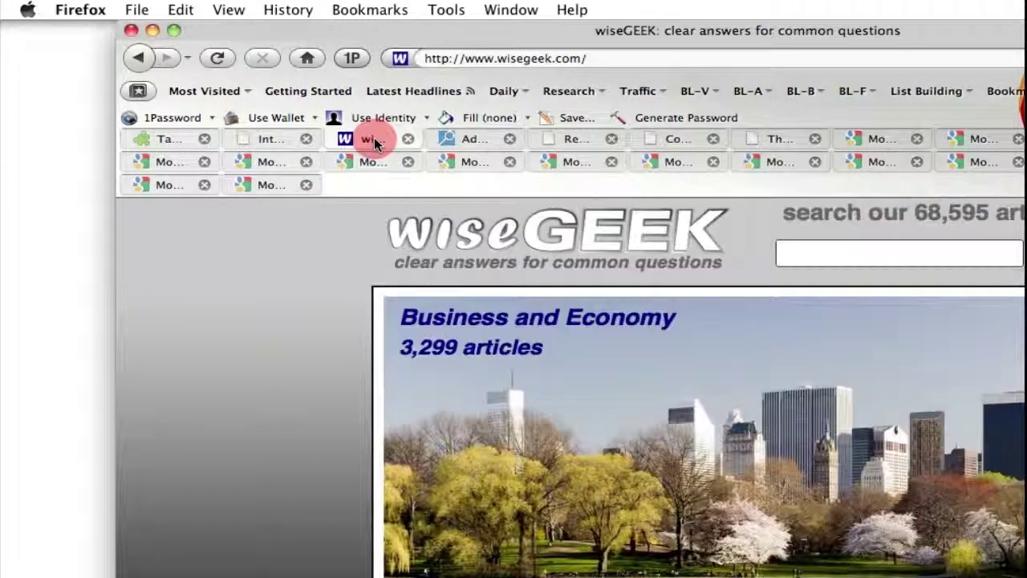
click(272, 186)
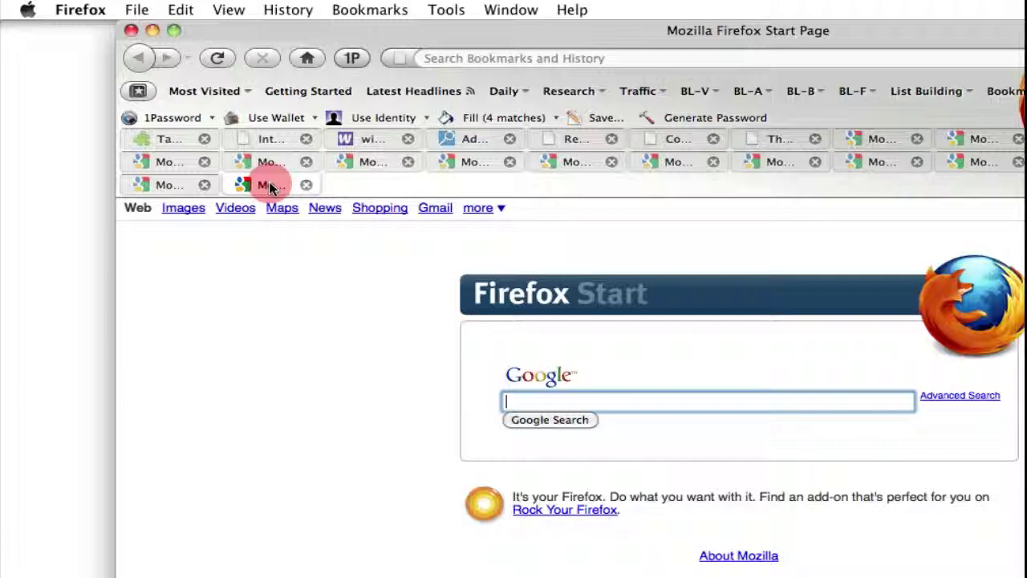
Close the surplus start page tabs in the second and third rows until a single row of tabs remains.
click(206, 160)
click(205, 161)
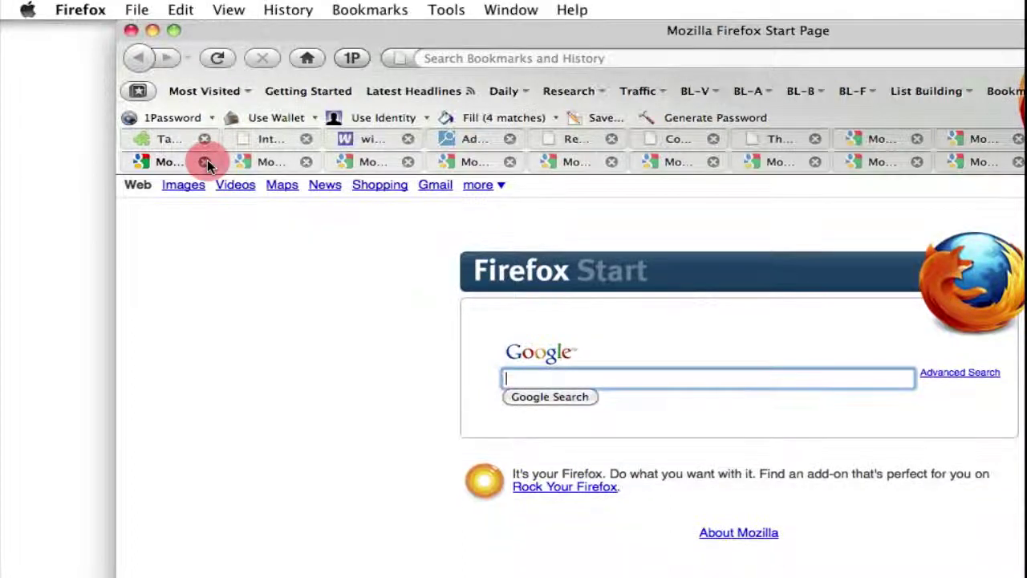
click(205, 162)
click(205, 162)
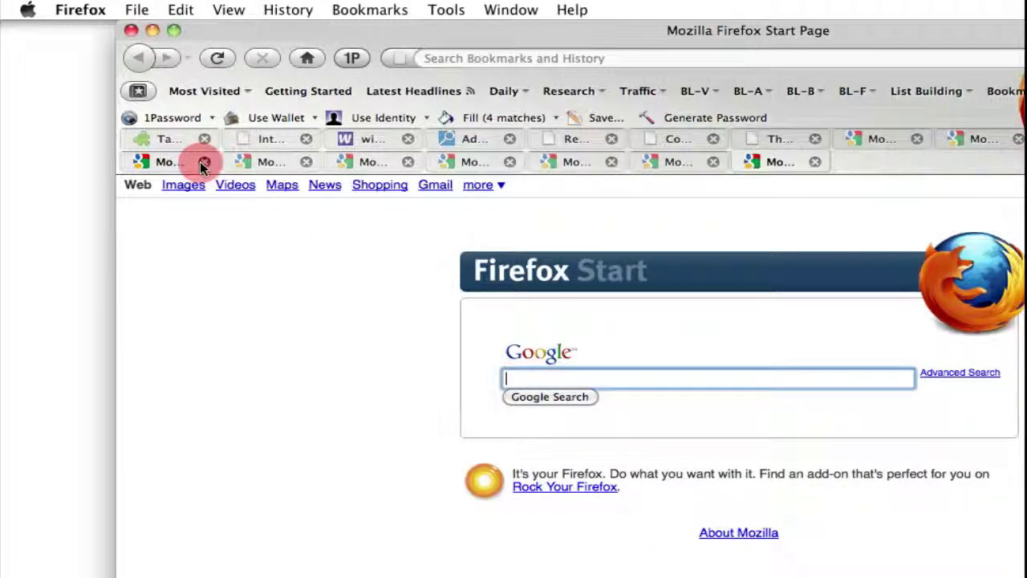
click(203, 162)
click(202, 161)
click(202, 161)
click(203, 161)
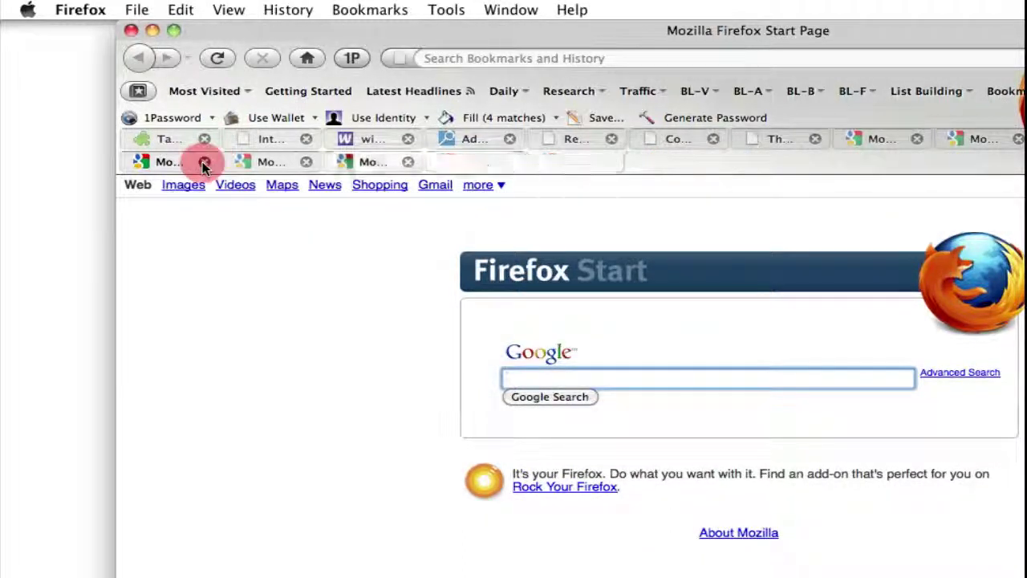
click(202, 162)
click(202, 162)
click(202, 161)
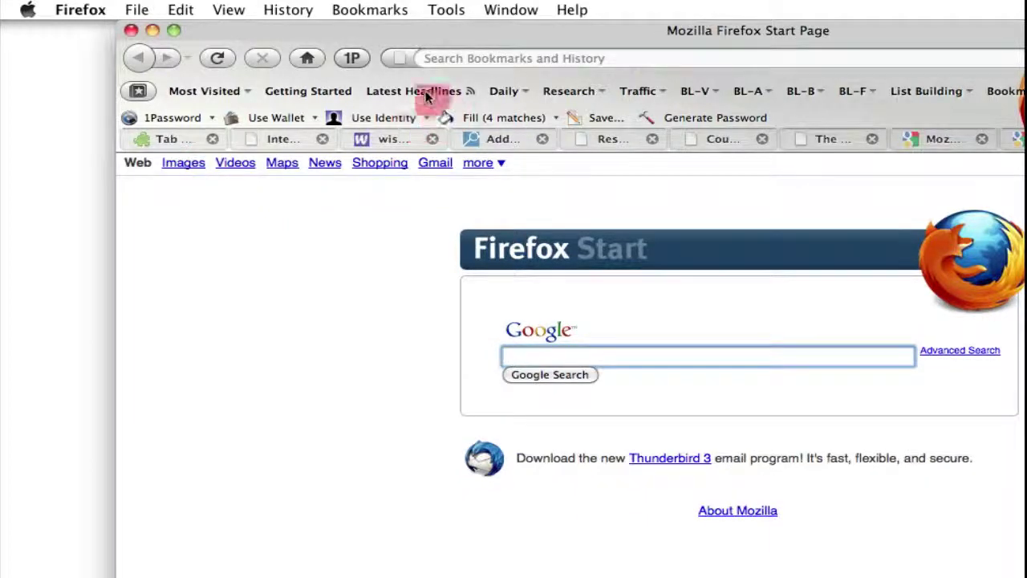
Open the Customize Firefox page from the Mozilla Firefox bookmarks and list the popular themes in the full Personas gallery.
click(369, 11)
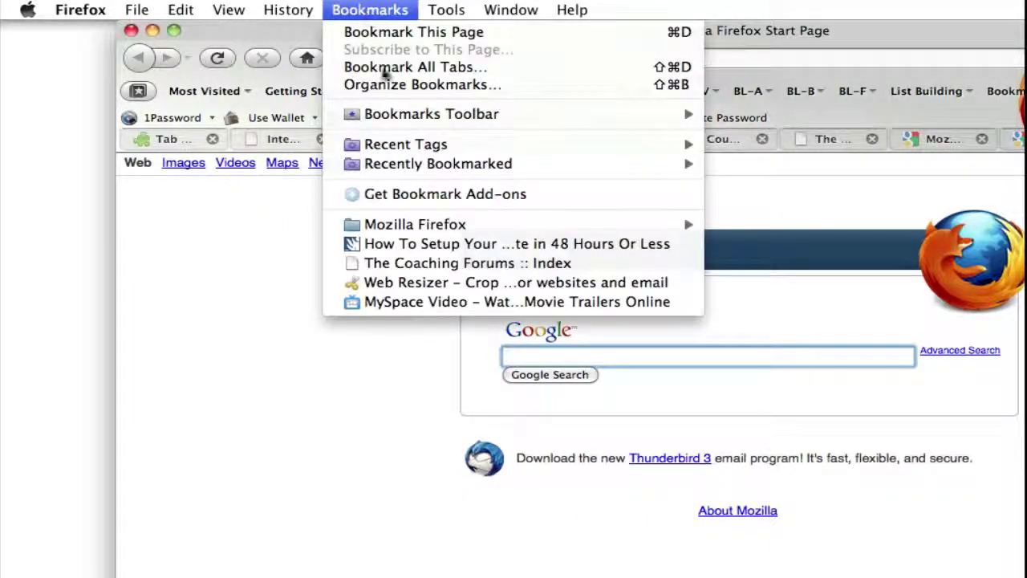
mouse_move(422, 224)
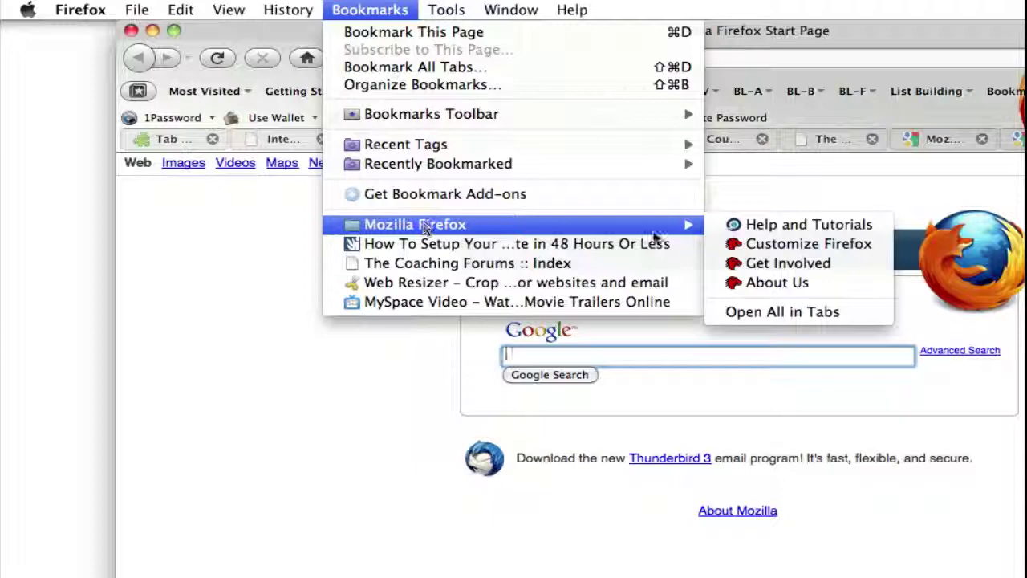
click(771, 244)
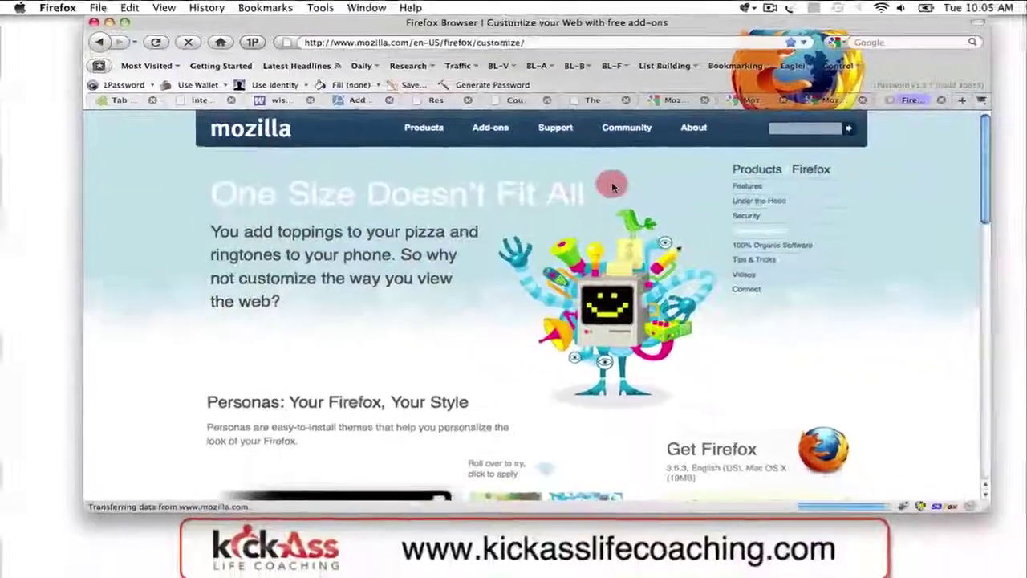
scroll(612, 187, down, 5)
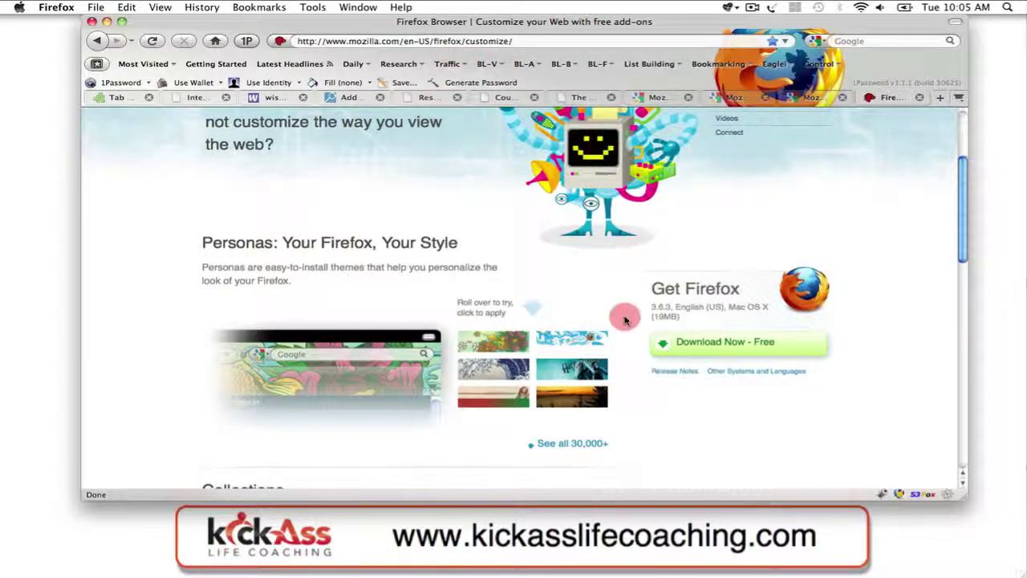
click(582, 443)
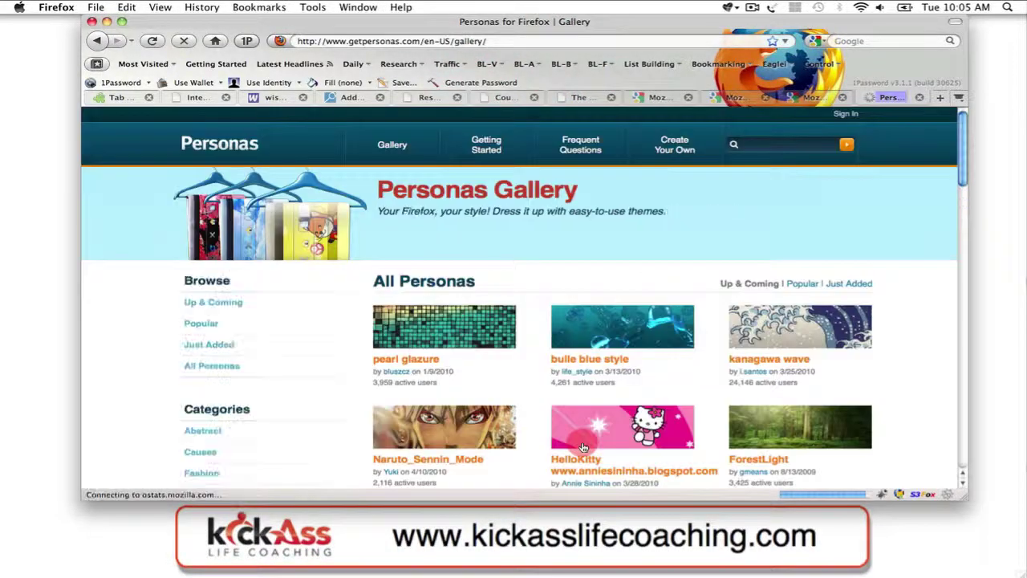
click(801, 284)
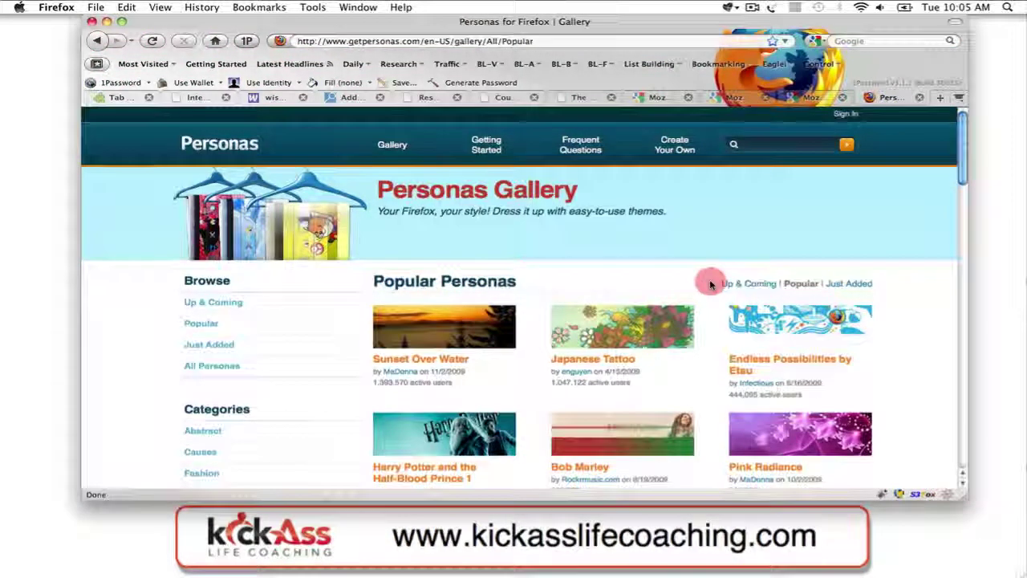
Apply the Underwater Dolphins persona from its details page and return to the home page with the notification closed.
scroll(713, 283, down, 5)
scroll(710, 283, down, 6)
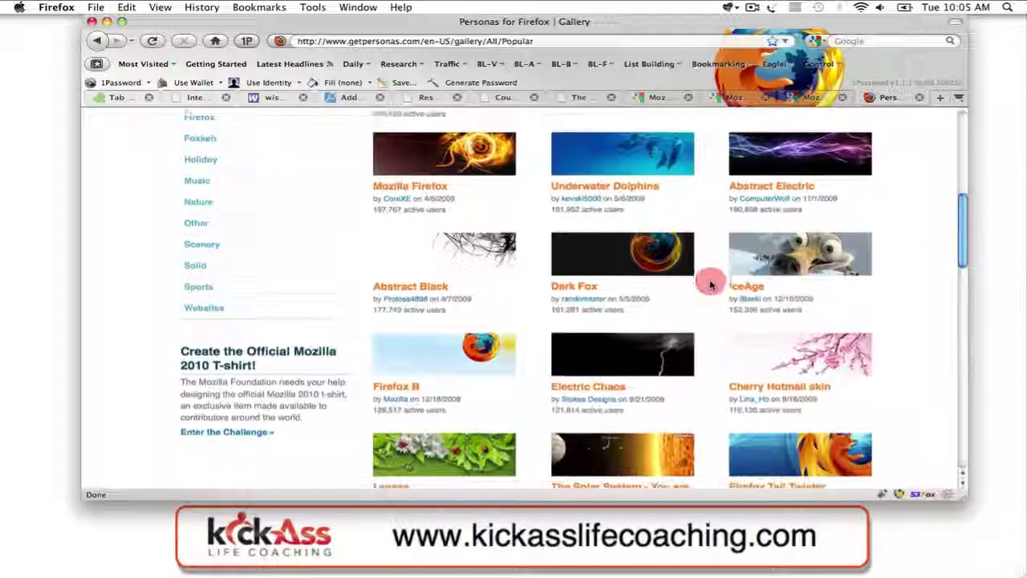
scroll(710, 284, up, 3)
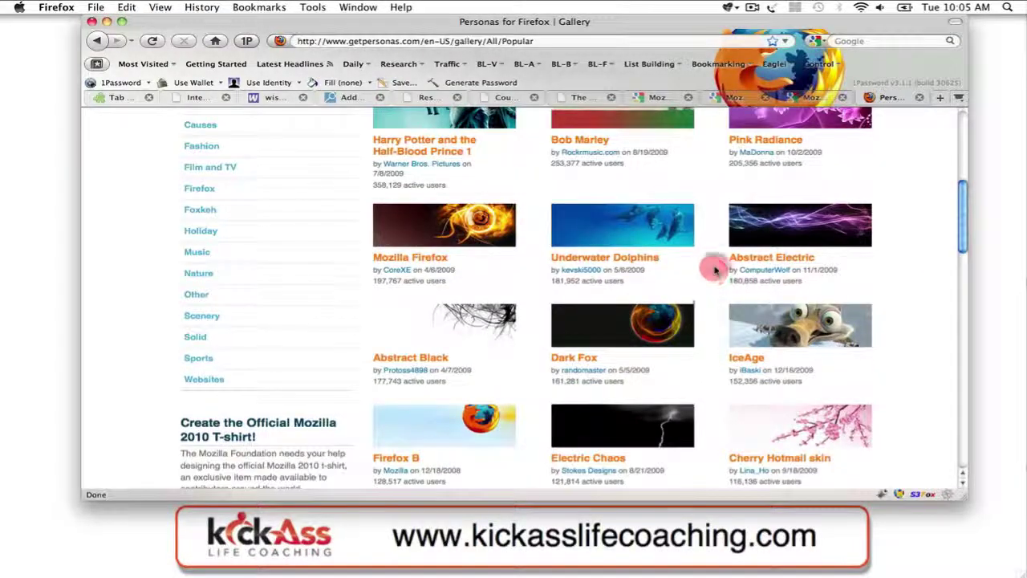
mouse_move(664, 231)
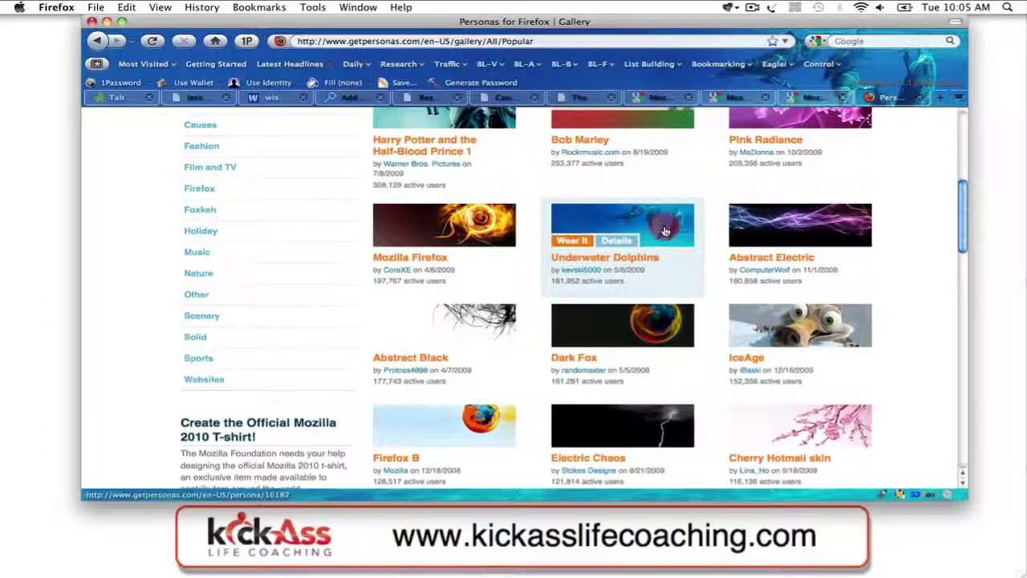
click(664, 231)
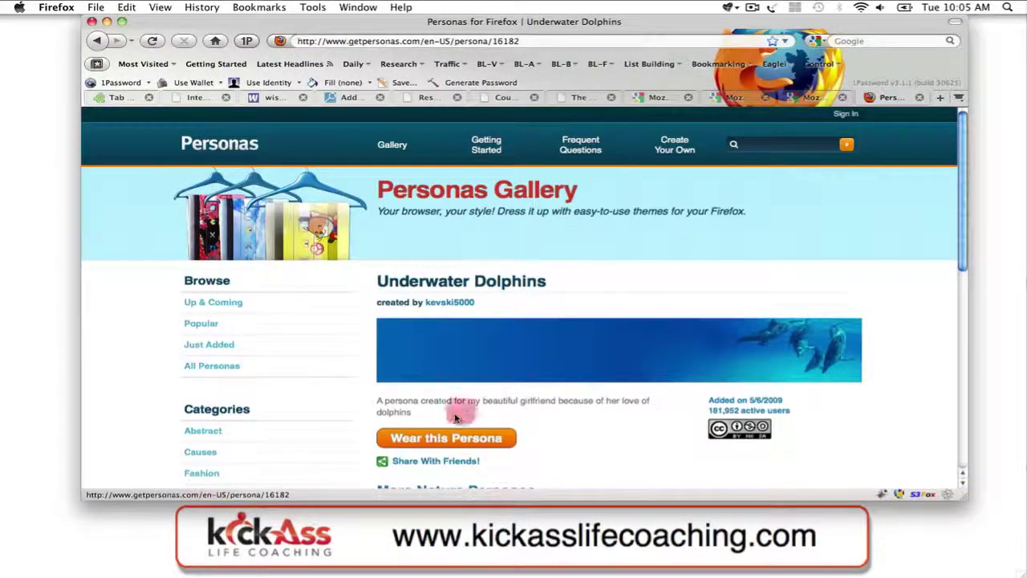
click(437, 437)
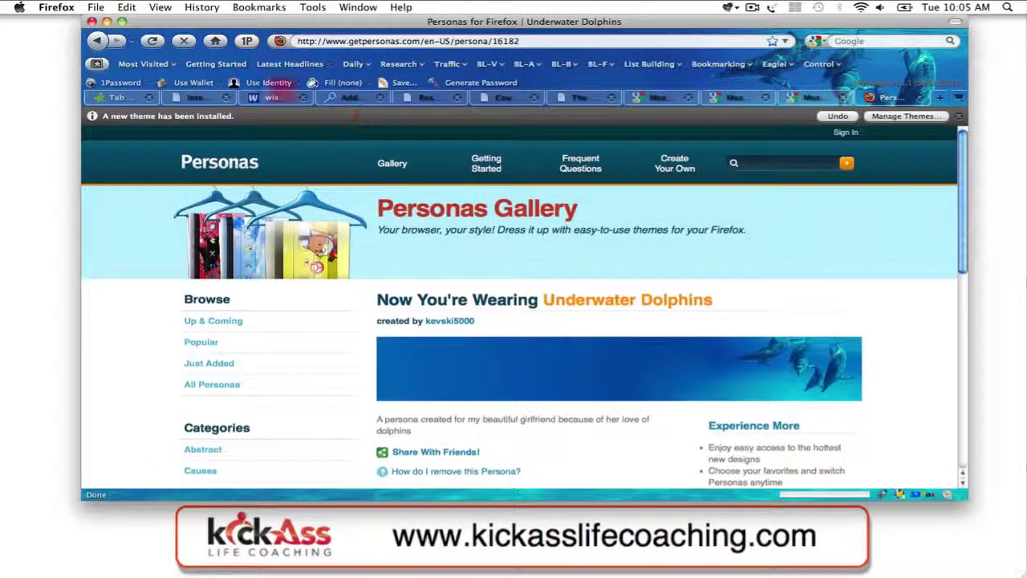
click(217, 43)
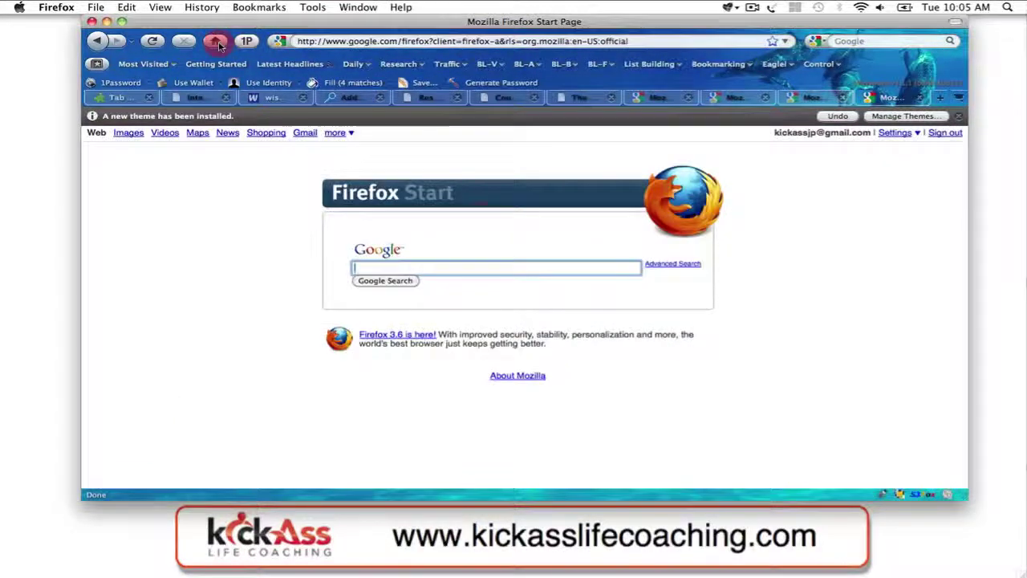
click(958, 116)
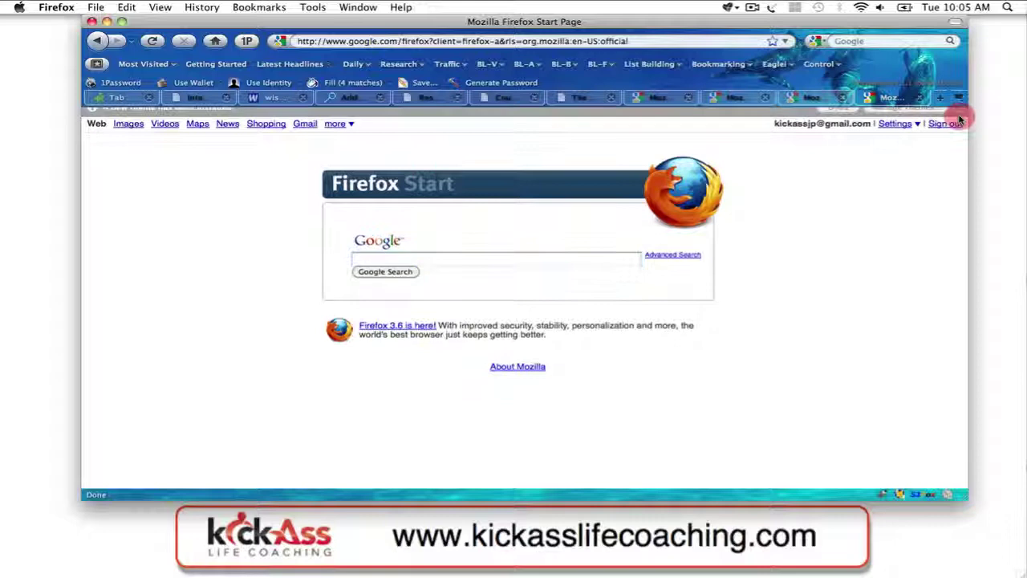